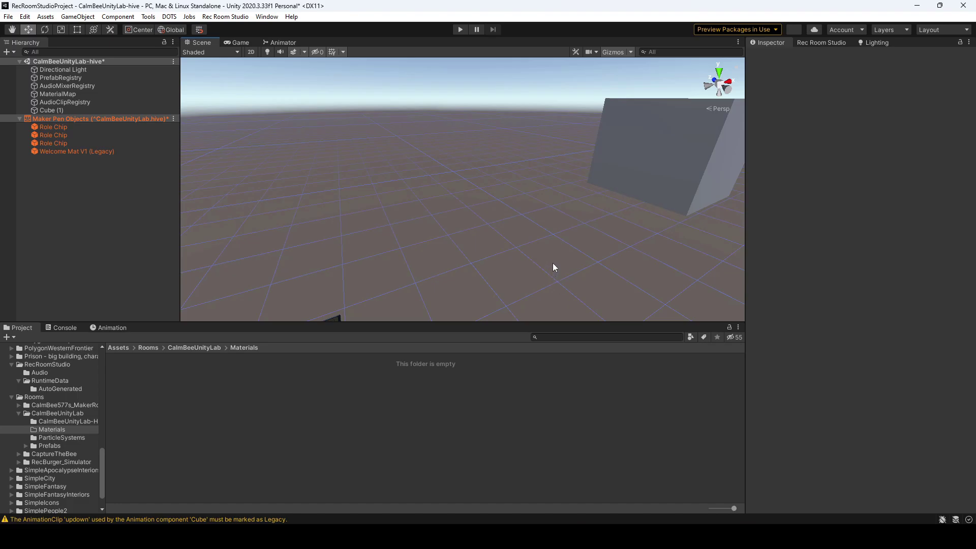
Orbit the scene to bring the grey cube into view and select Cube (1)
alt+drag(512, 254, 471, 234)
alt+drag(625, 257, 405, 246)
click(423, 263)
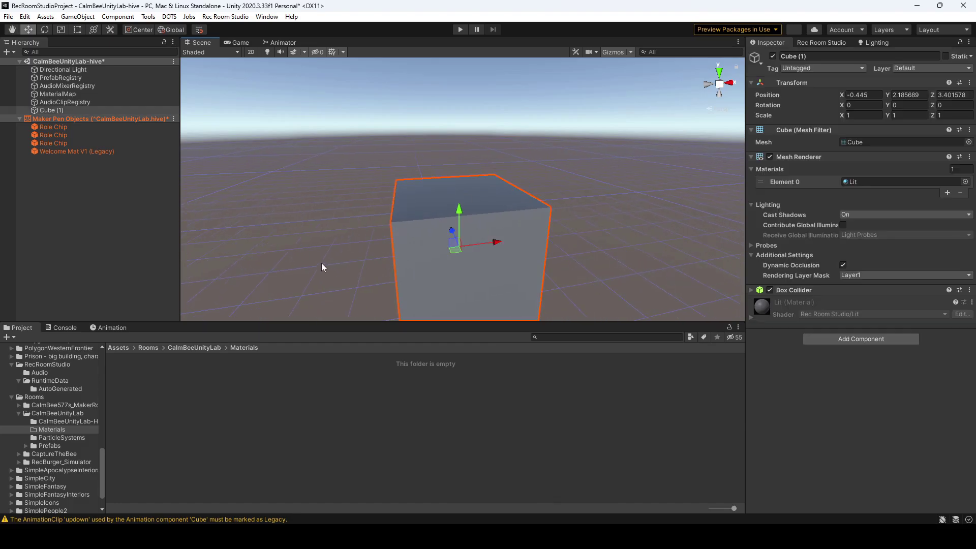
right_click(122, 246)
mouse_move(173, 393)
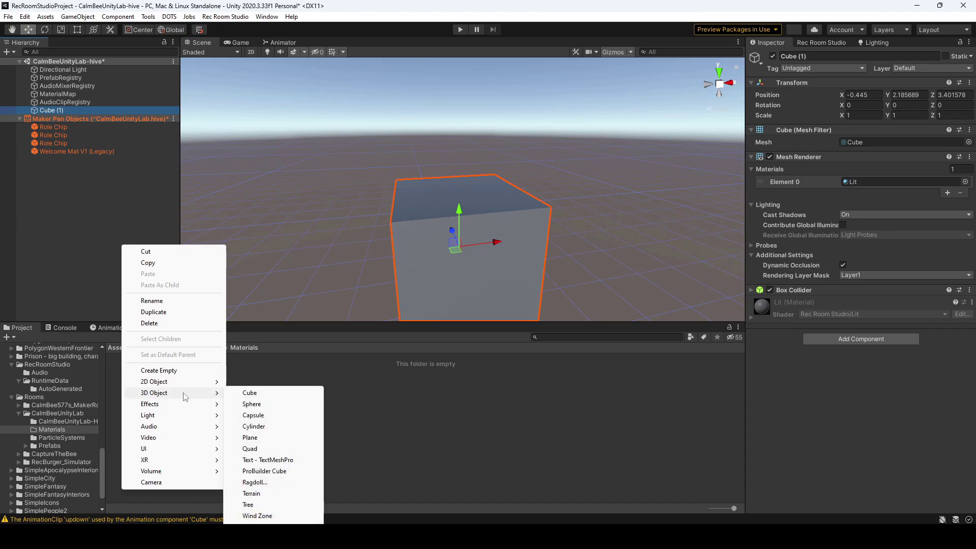
click(424, 221)
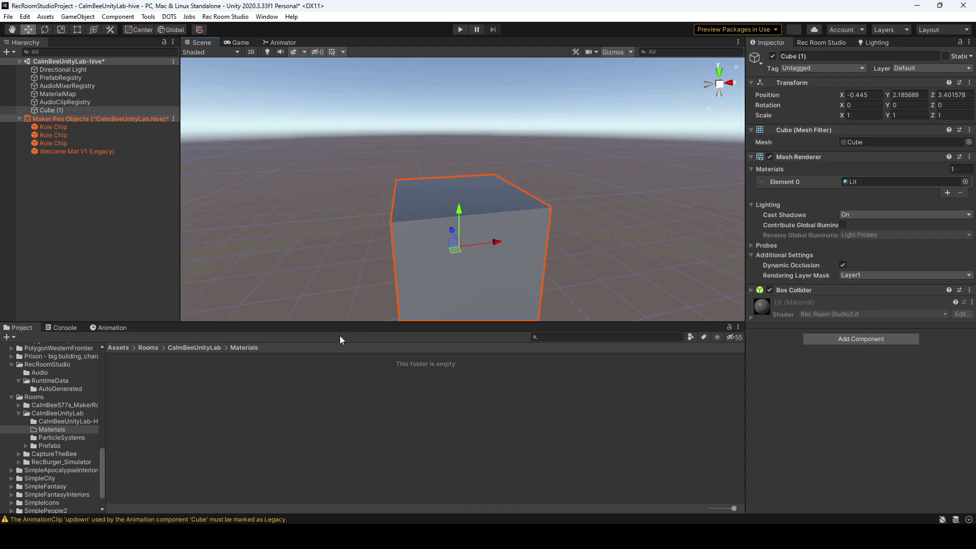
Create a new material named Red in the Materials folder
click(54, 431)
right_click(129, 392)
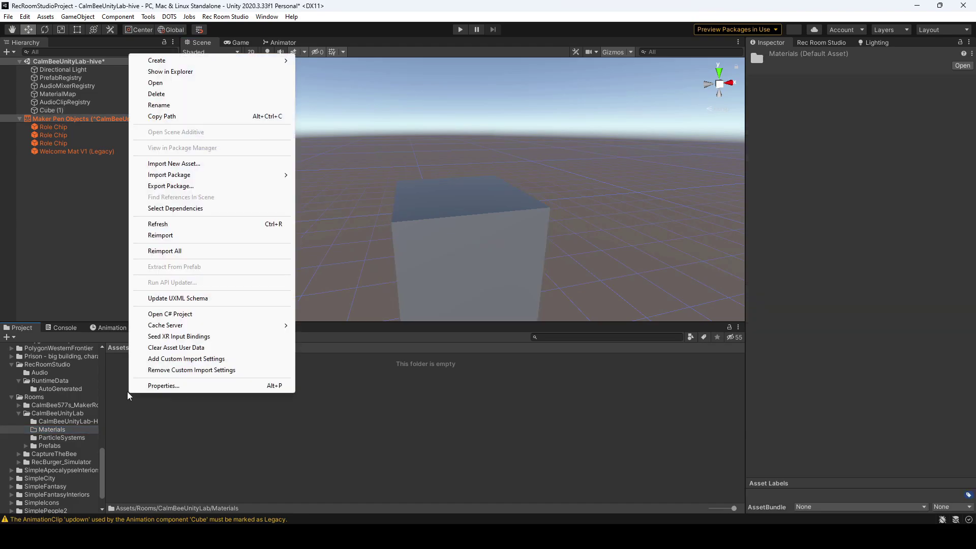
mouse_move(192, 63)
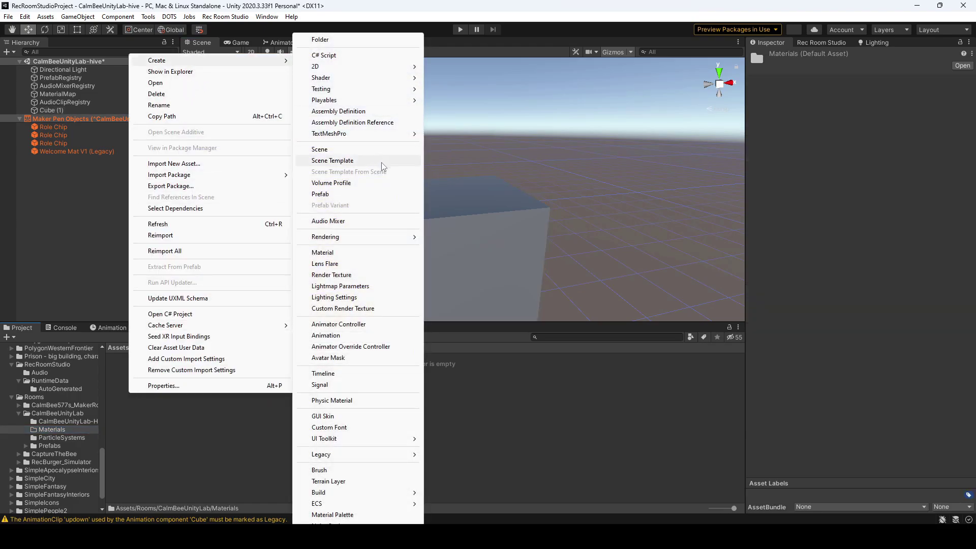
click(366, 252)
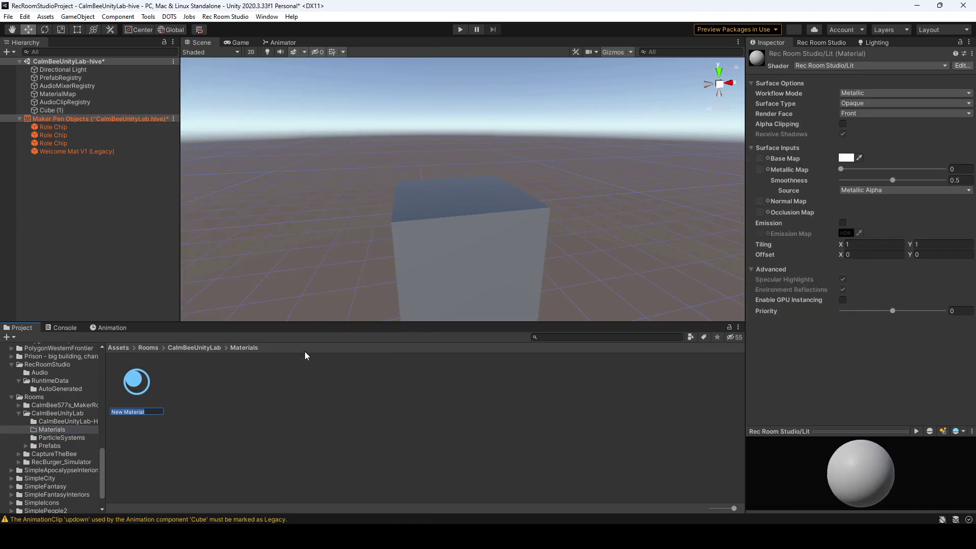
text(Red)
key(Return)
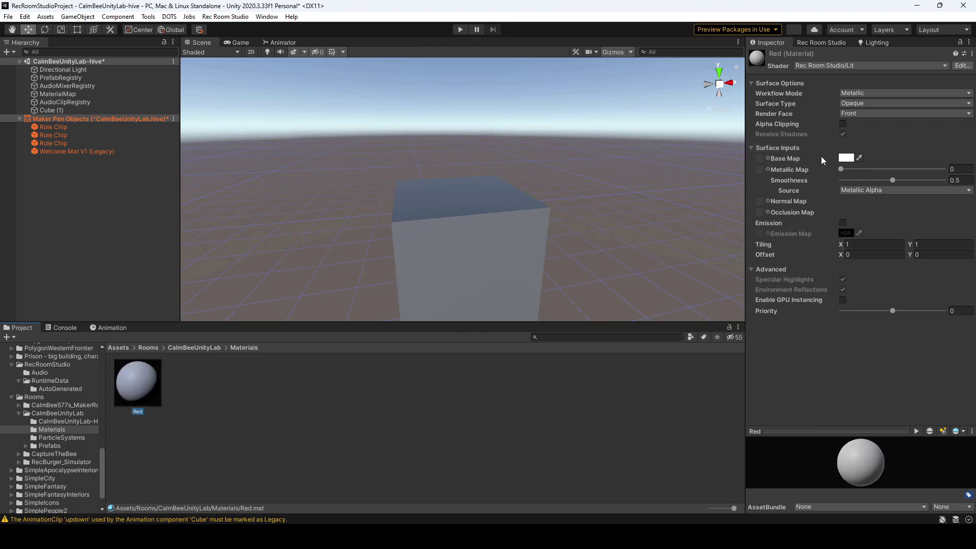
Set the Red material's base colour to DE0000 and apply it to Cube (1)
click(846, 158)
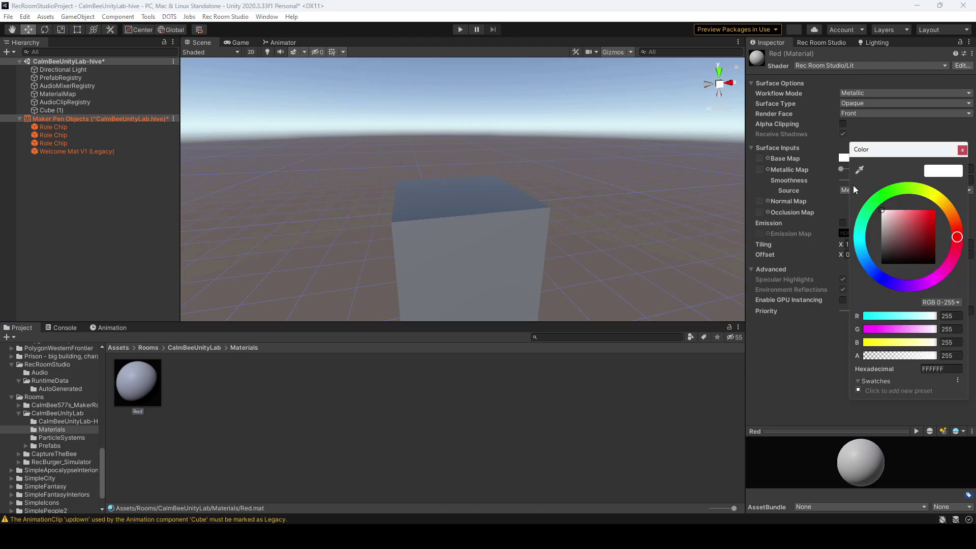
drag(909, 212, 935, 217)
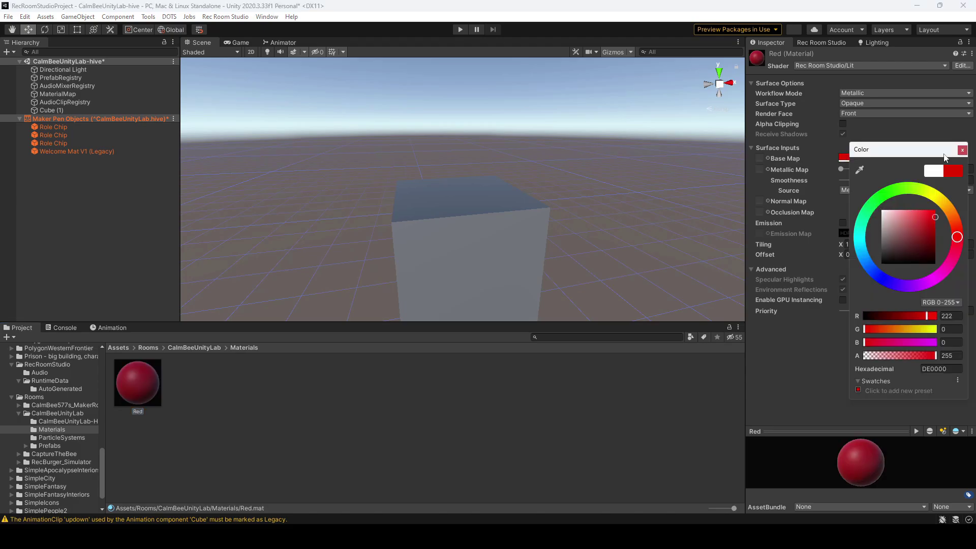
click(962, 149)
drag(118, 372, 467, 227)
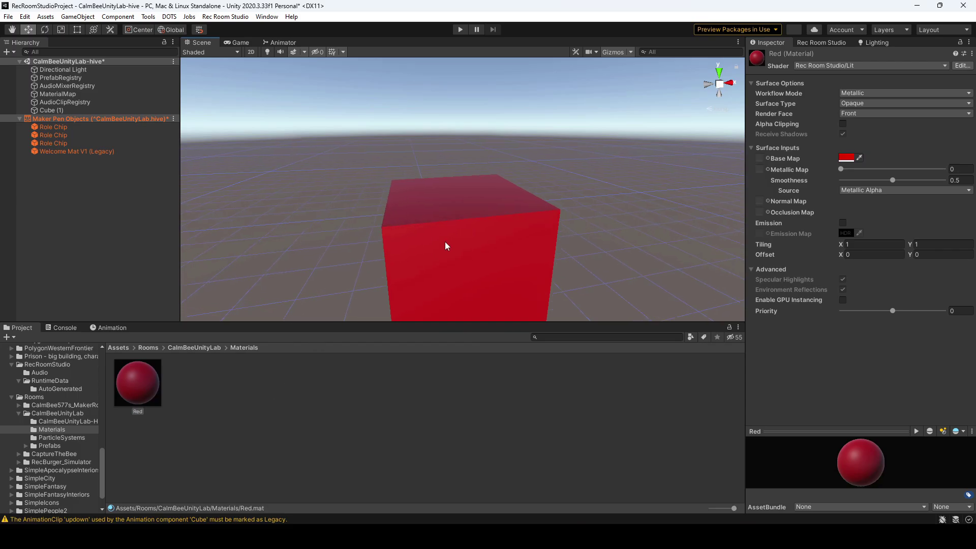
scroll(347, 222, up, 2)
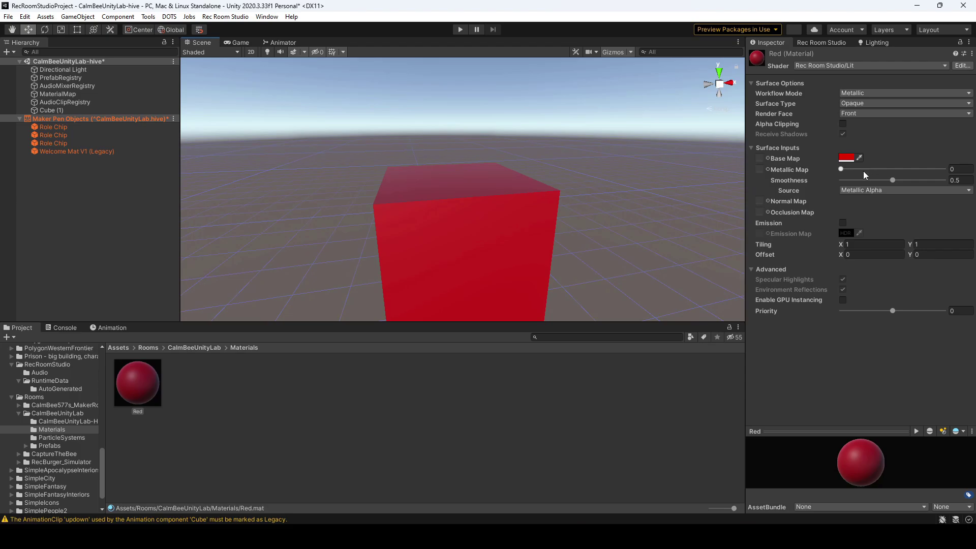
Try Metallic values of about 0.88 and 0.57 on the Red material
drag(854, 169, 822, 173)
alt+drag(422, 242, 655, 233)
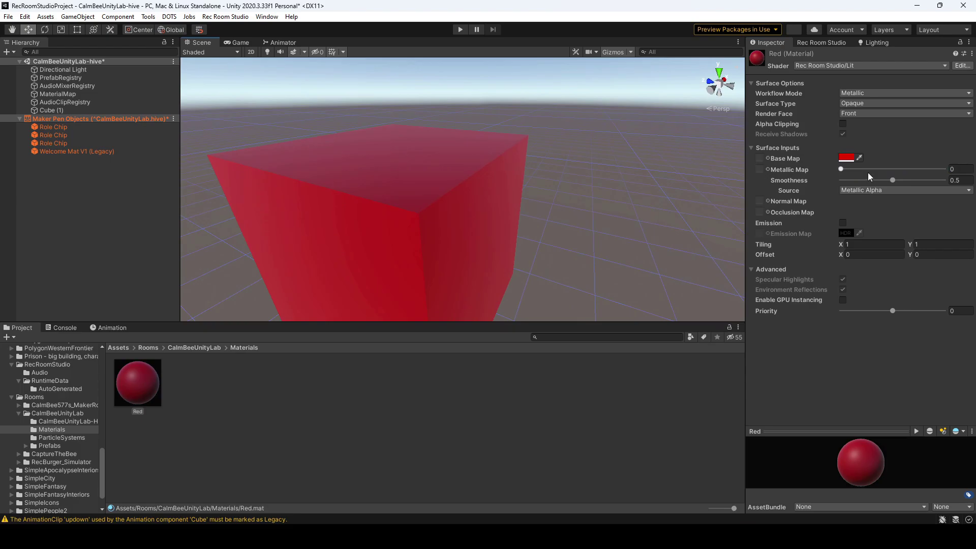
mouse_move(868, 170)
mouse_down()
mouse_move(901, 166)
mouse_move(839, 170)
mouse_up()
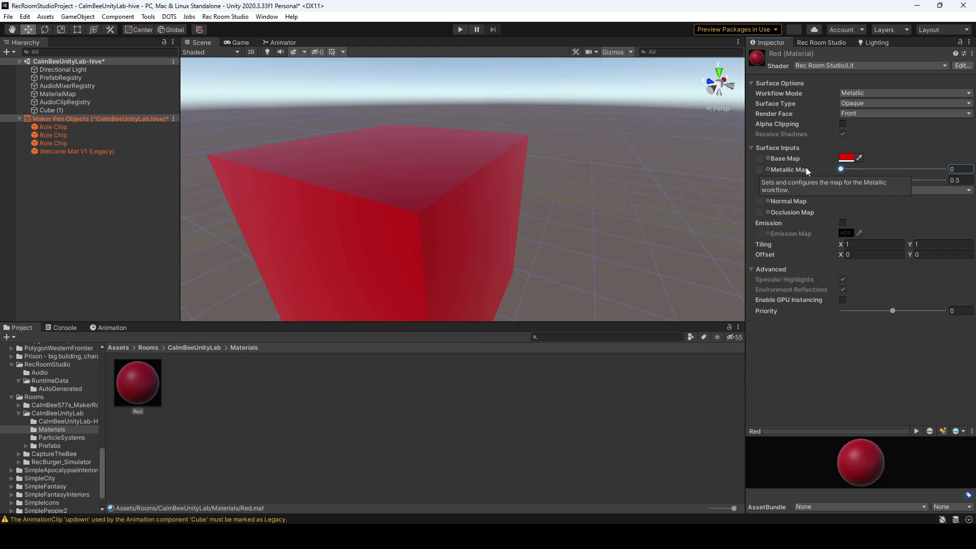
right_drag(511, 179, 471, 221)
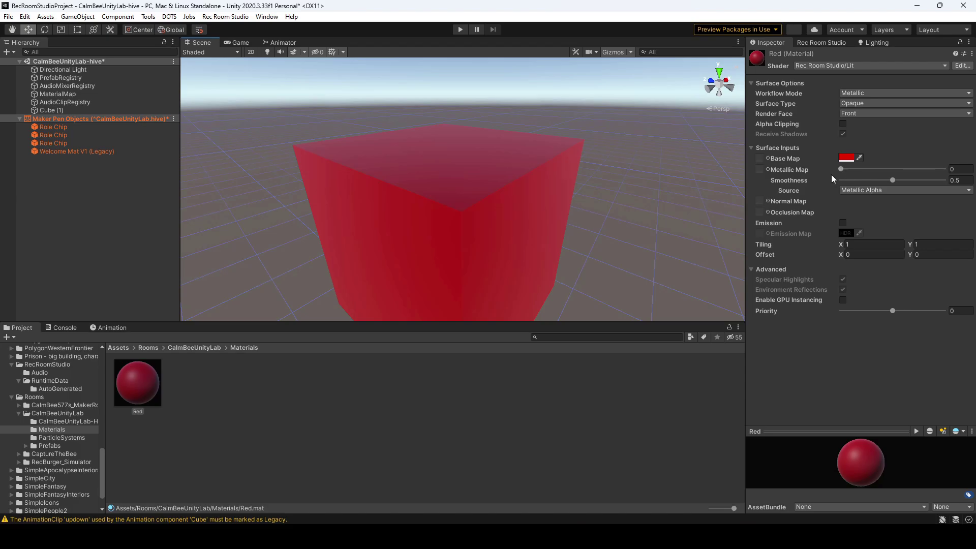
Experiment with the Red material's Smoothness, trying about 0.93 before lowering it
key(Tab)
drag(908, 180, 936, 180)
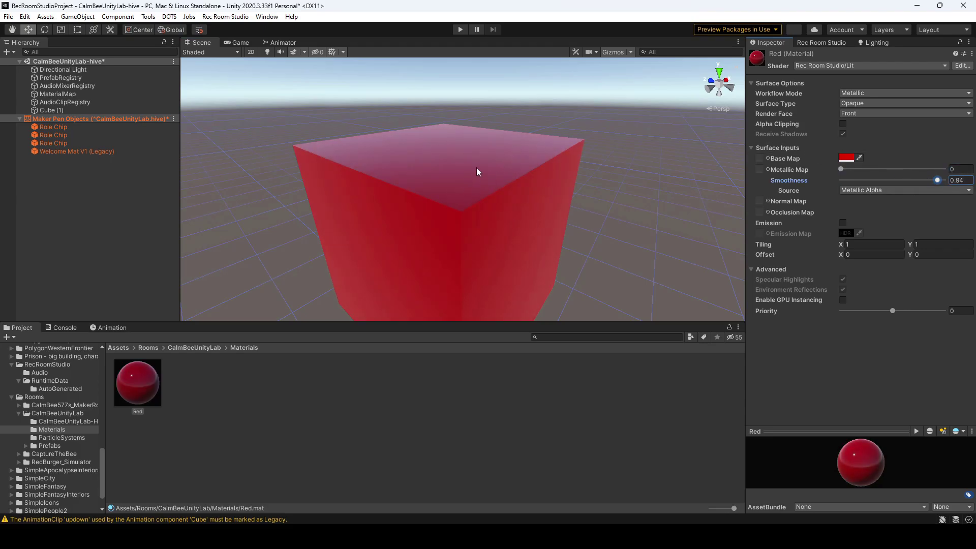
mouse_move(910, 181)
mouse_down()
mouse_move(841, 185)
mouse_move(895, 181)
mouse_up()
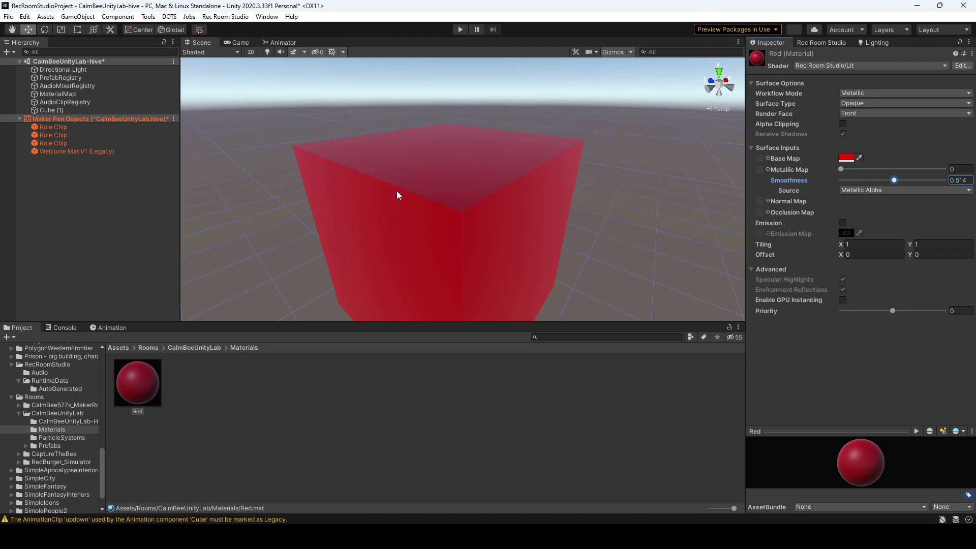
middle_drag(381, 198, 358, 248)
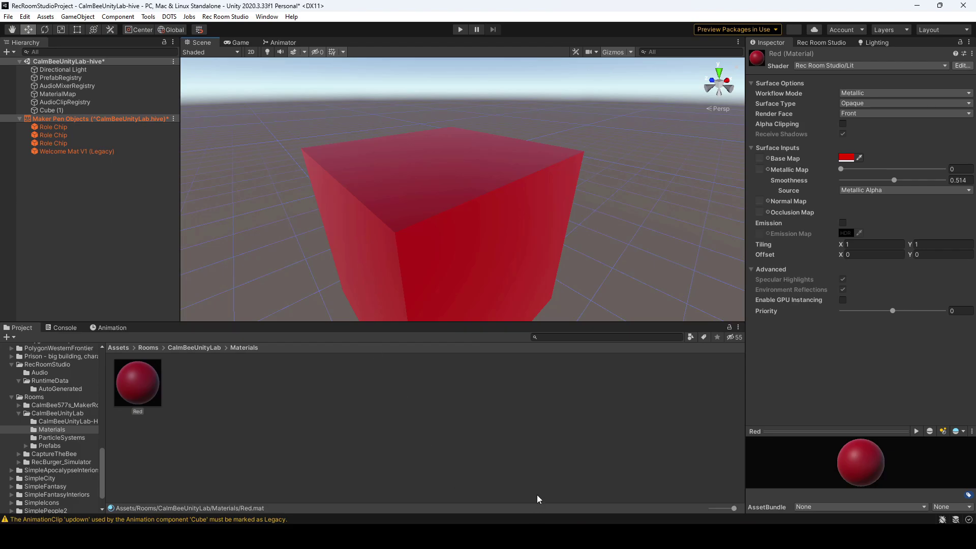
In Chrome, browse ambientCG's materials, then return to Rock 050's 1K–8K download packages
key(alt+Tab)
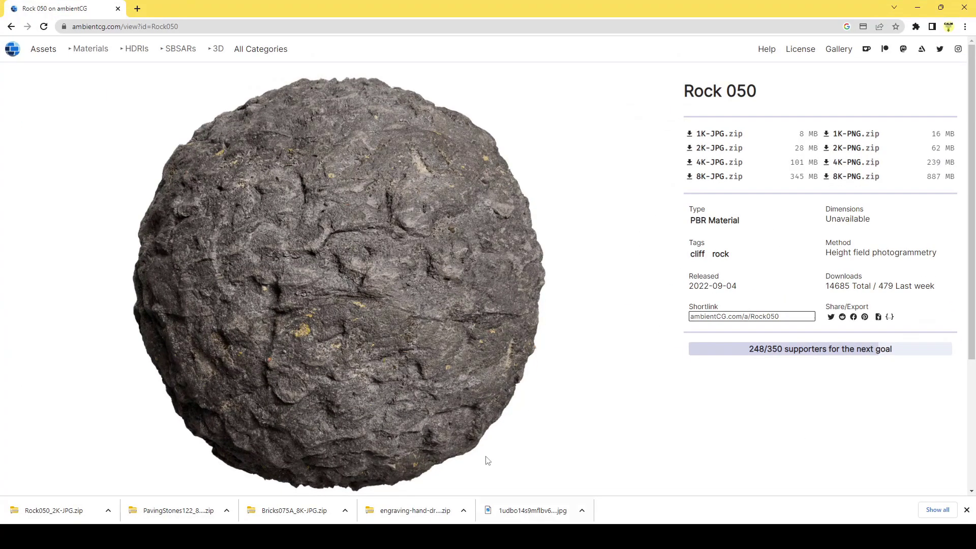
click(95, 52)
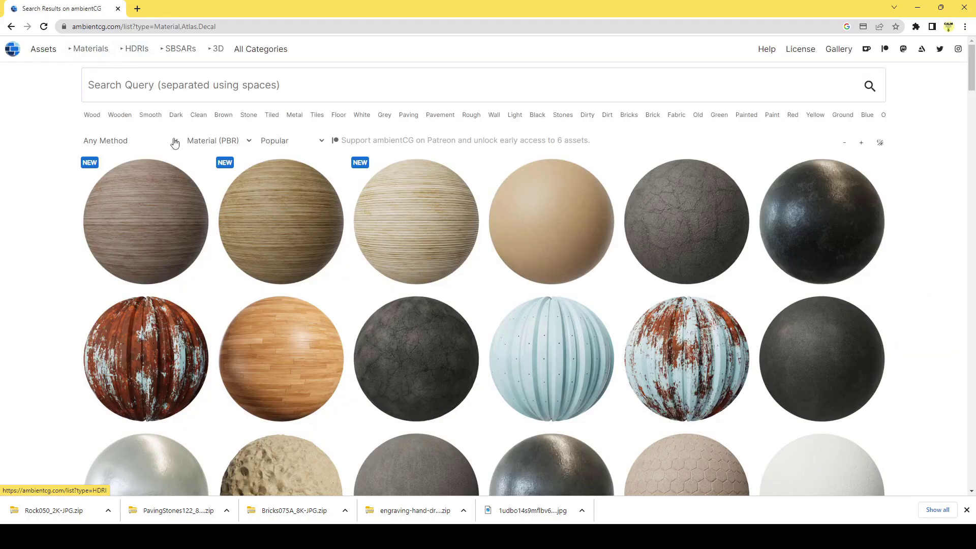
click(10, 27)
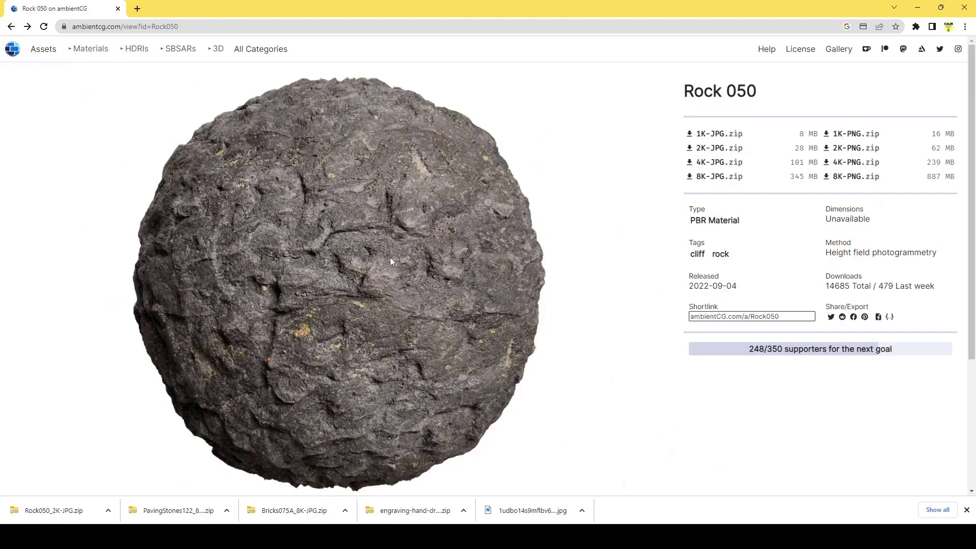
mouse_move(696, 151)
Import the Rock050_2K AmbientOcclusion, Color and NormalGL JPGs into Unity's Materials folder
click(620, 536)
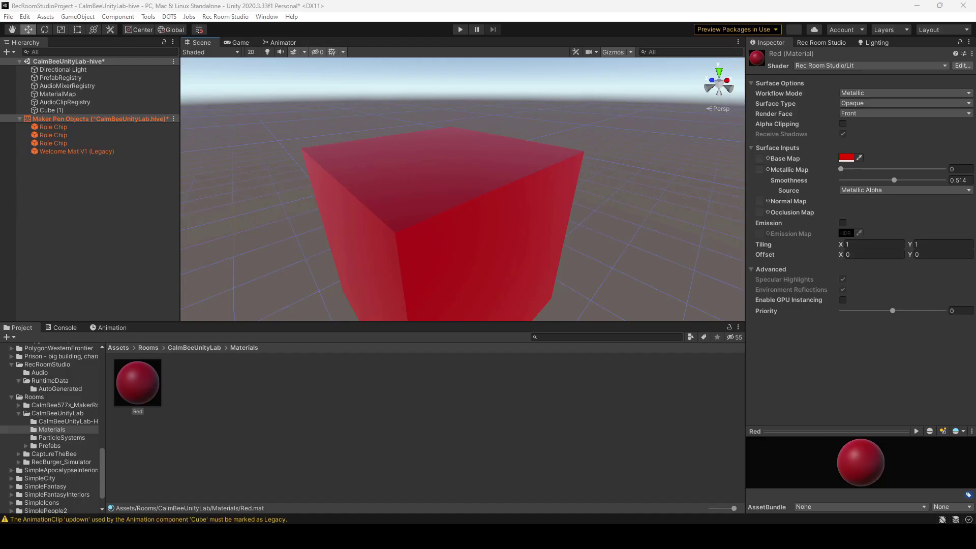
key(alt+Tab)
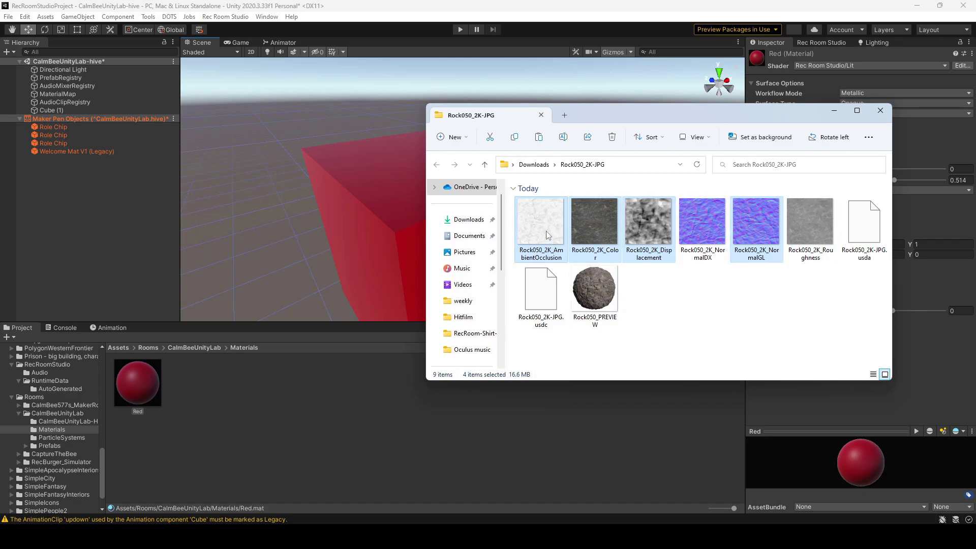
click(600, 228)
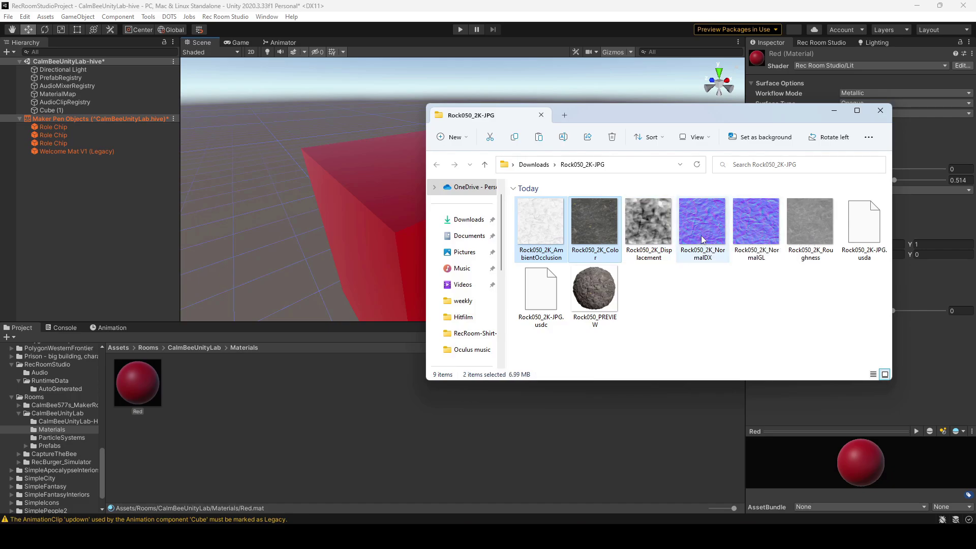
ctrl+click(738, 232)
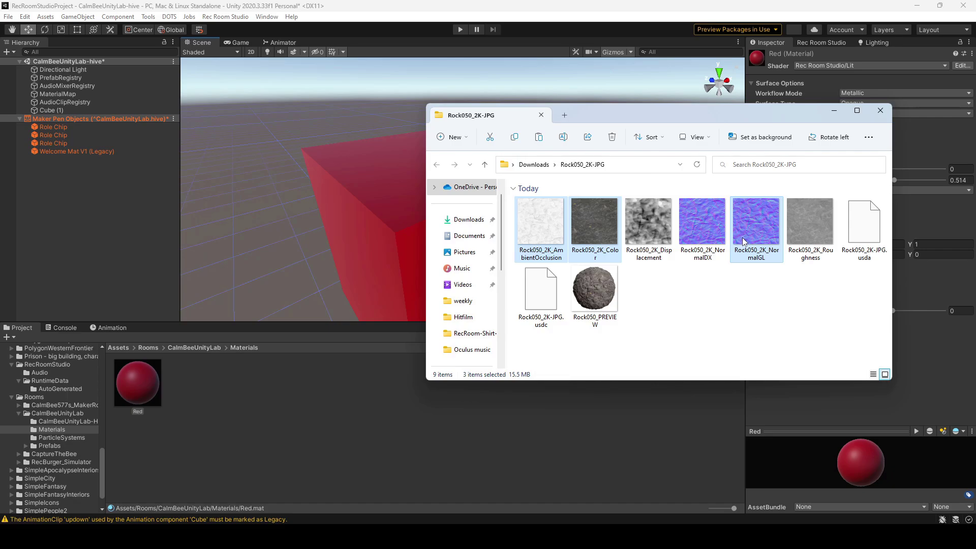
drag(741, 237, 290, 401)
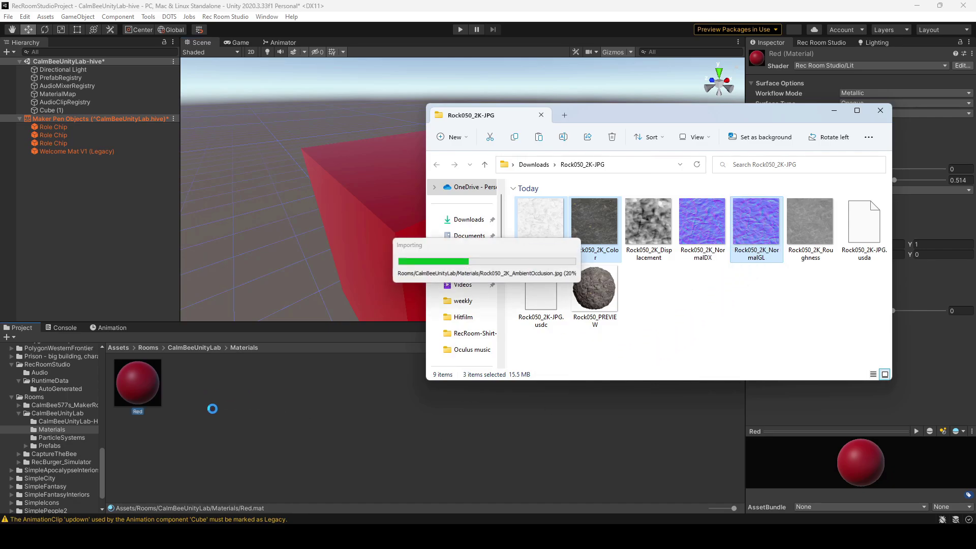
Create a new material named rocky and apply it to the cube
click(220, 466)
right_click(240, 438)
mouse_move(339, 110)
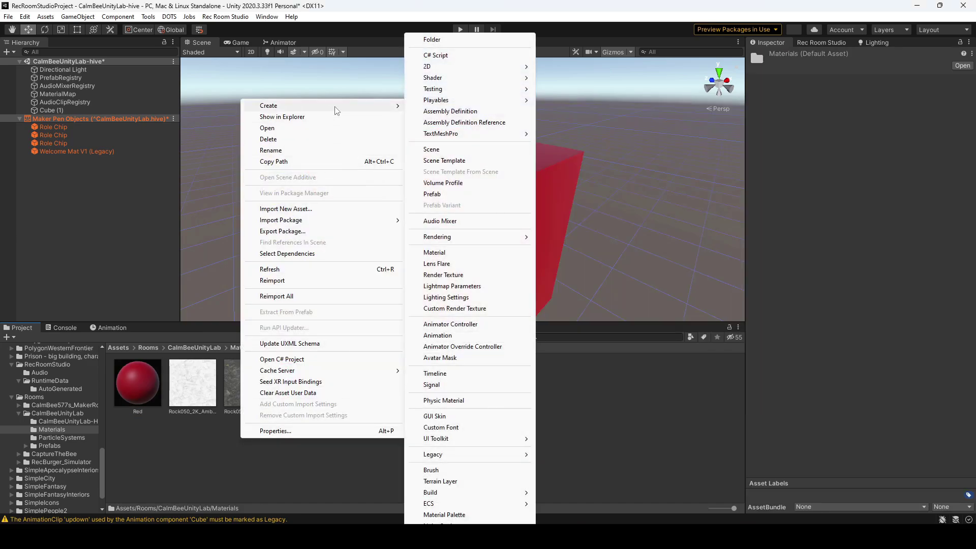
click(447, 252)
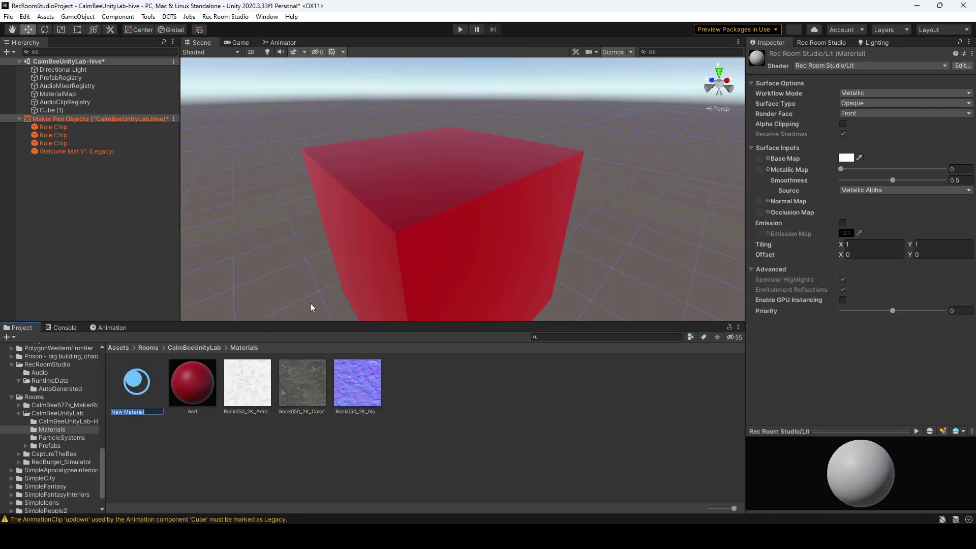
text(rocky)
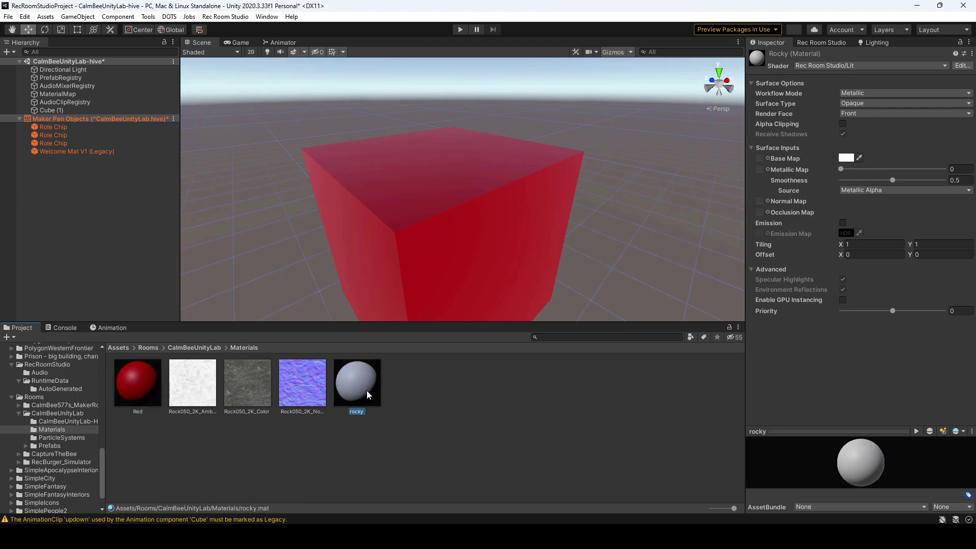
drag(356, 384, 421, 215)
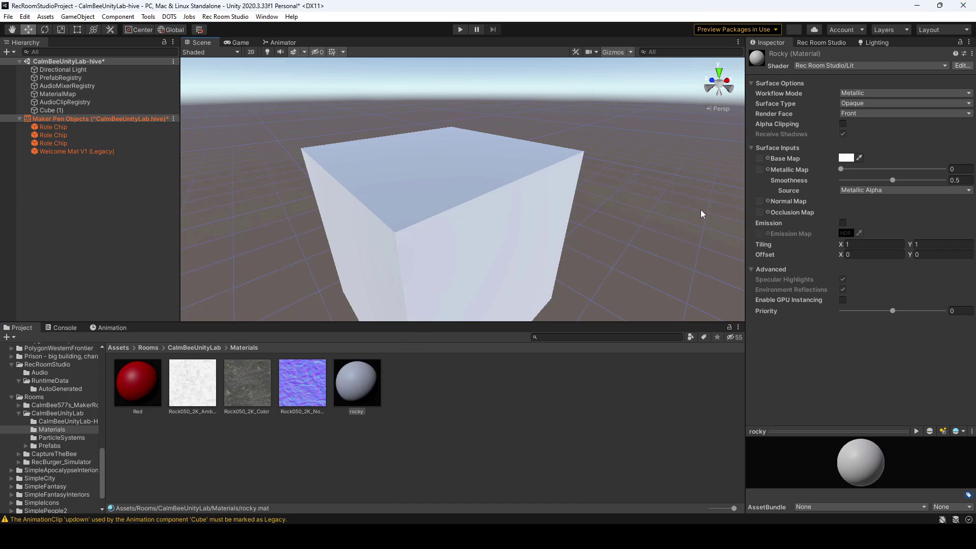
Assign Rock050 Color as the base map and NormalGL as the normal map
drag(258, 401, 760, 157)
scroll(467, 242, up, 2)
alt+drag(426, 252, 453, 216)
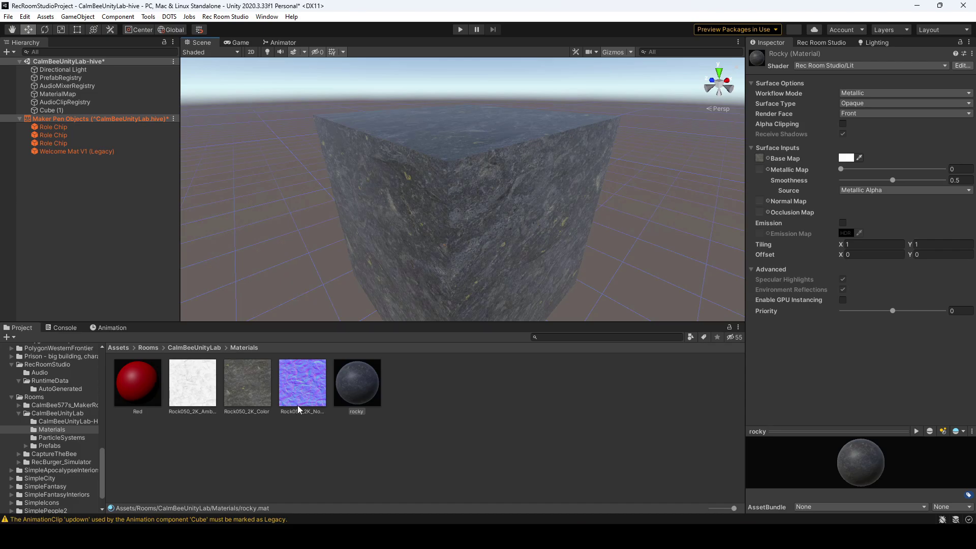
drag(296, 409, 759, 203)
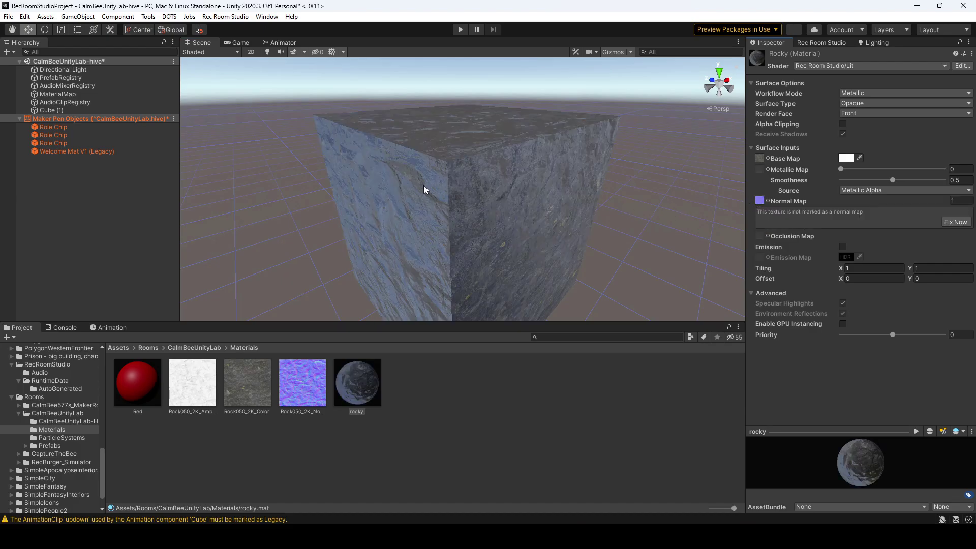
scroll(447, 224, up, 2)
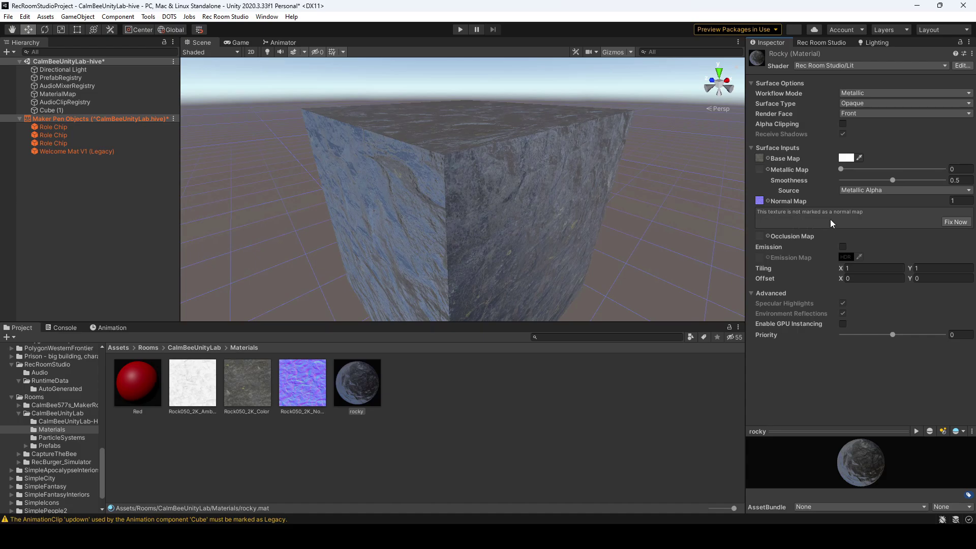
click(953, 222)
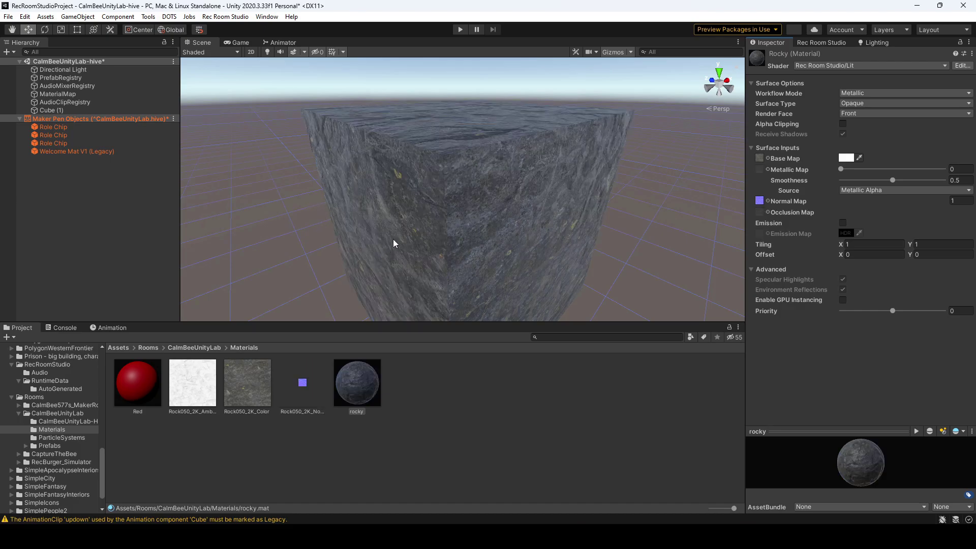
scroll(389, 231, up, 2)
scroll(386, 224, up, 4)
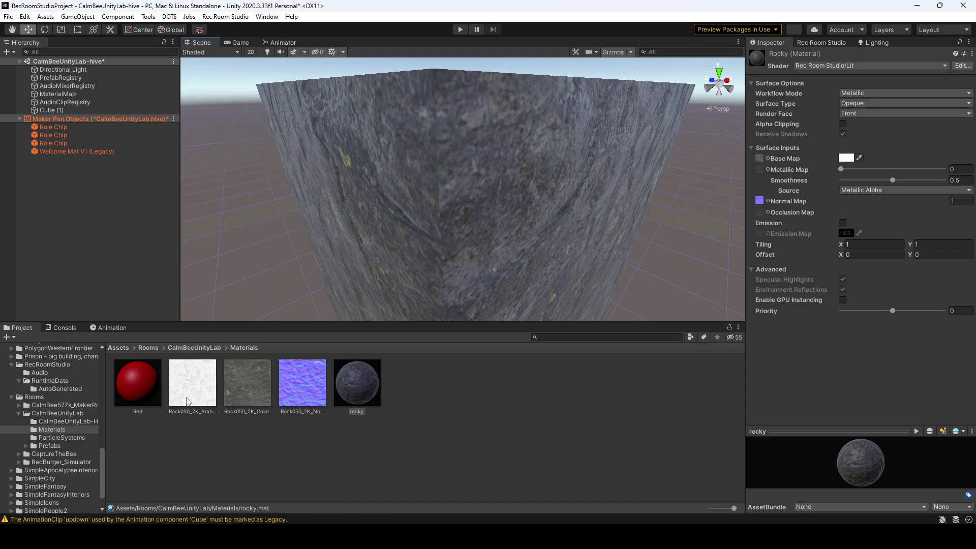
Assign the Rock050 AmbientOcclusion texture to the rocky material's Occlusion slot
drag(191, 401, 760, 213)
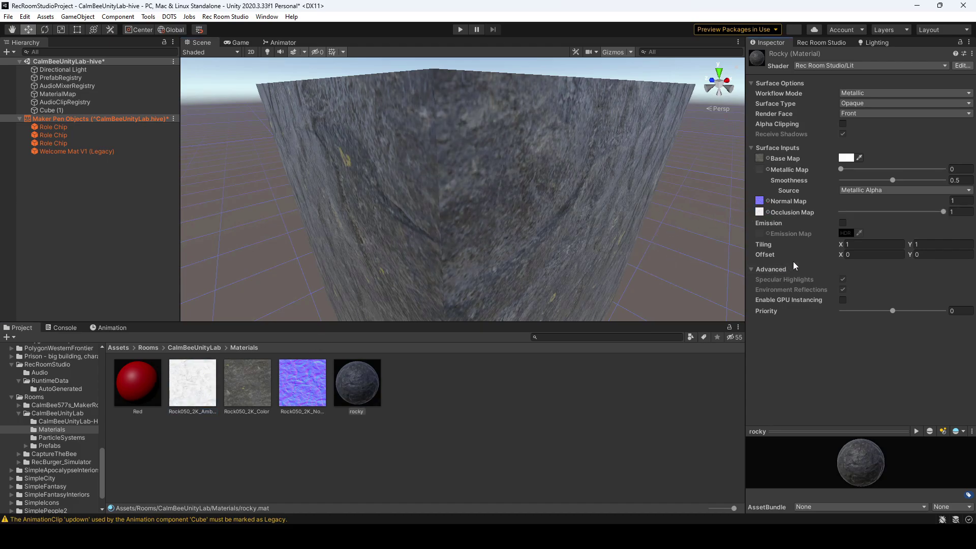
scroll(548, 273, down, 3)
mouse_move(549, 273)
middle_down()
mouse_move(516, 265)
mouse_move(592, 269)
mouse_move(574, 292)
mouse_move(558, 264)
middle_up()
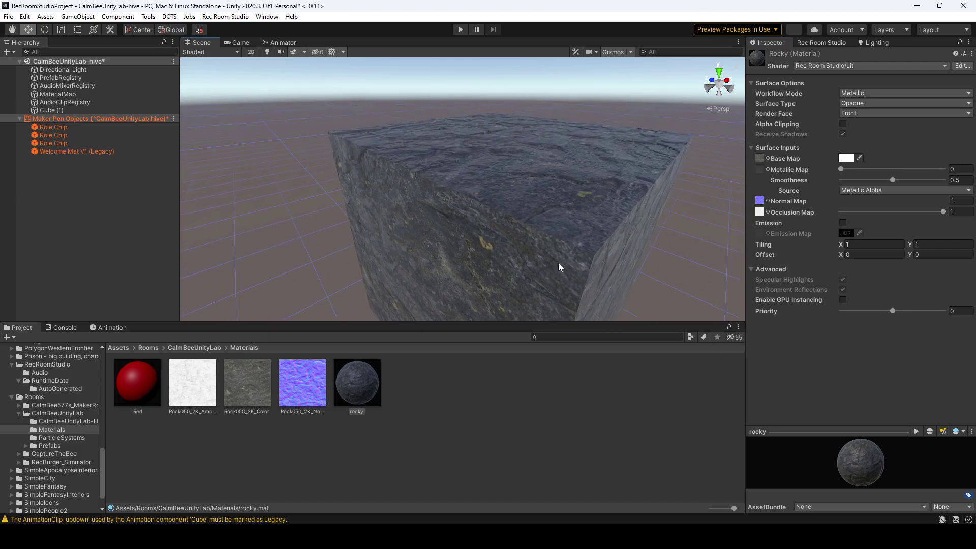
scroll(554, 249, up, 3)
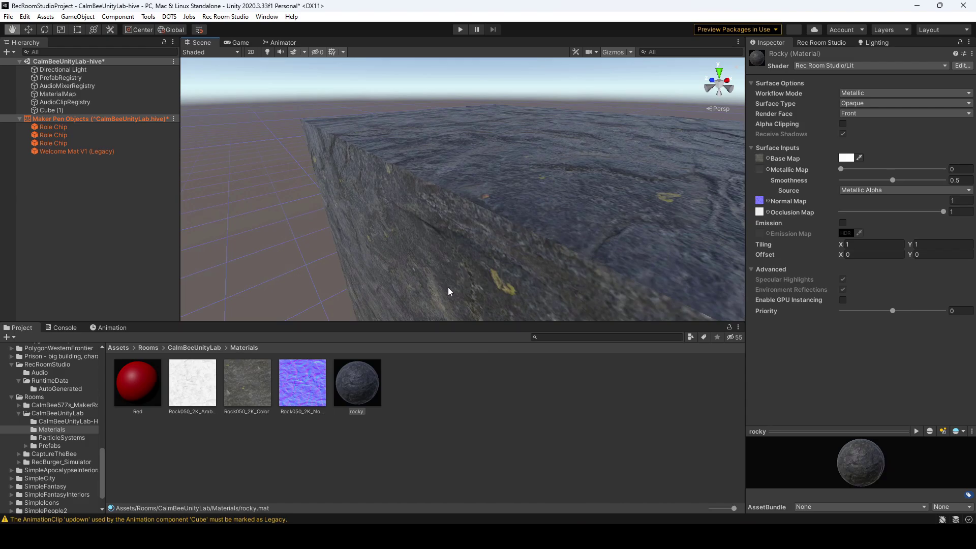
alt+drag(448, 288, 463, 245)
scroll(463, 245, down, 3)
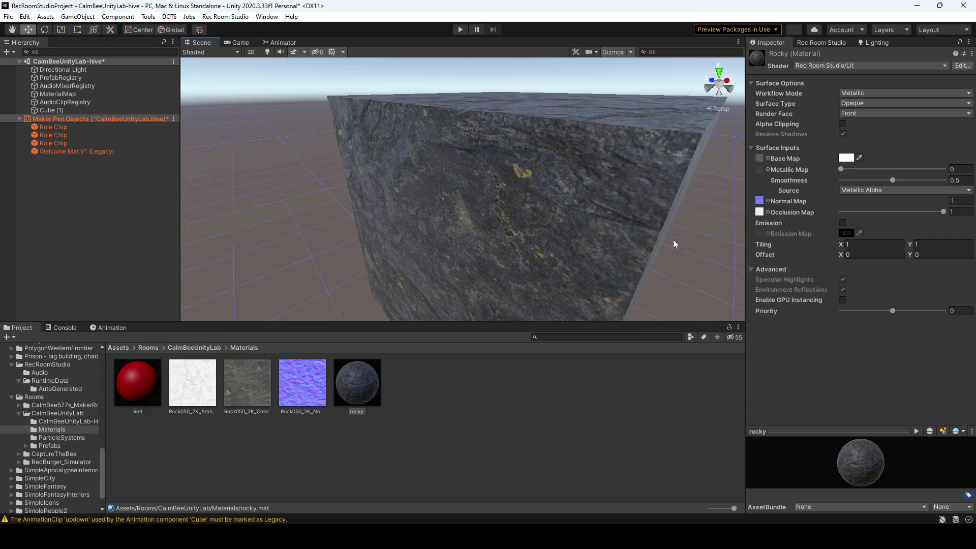
scroll(656, 252, up, 1)
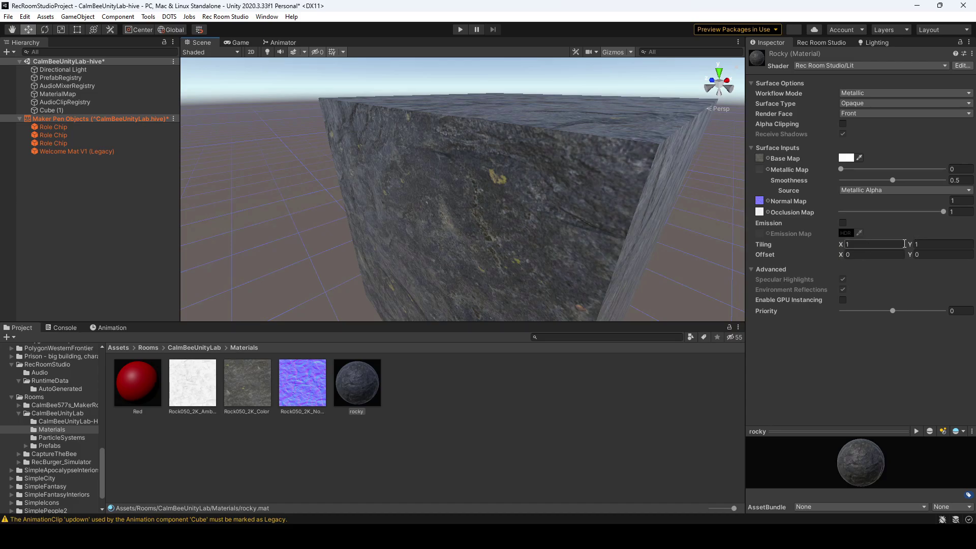
Set the rocky material's tiling to 5 × 5 and its X offset to 0.03
click(880, 246)
text(5)
key(Tab)
text(5)
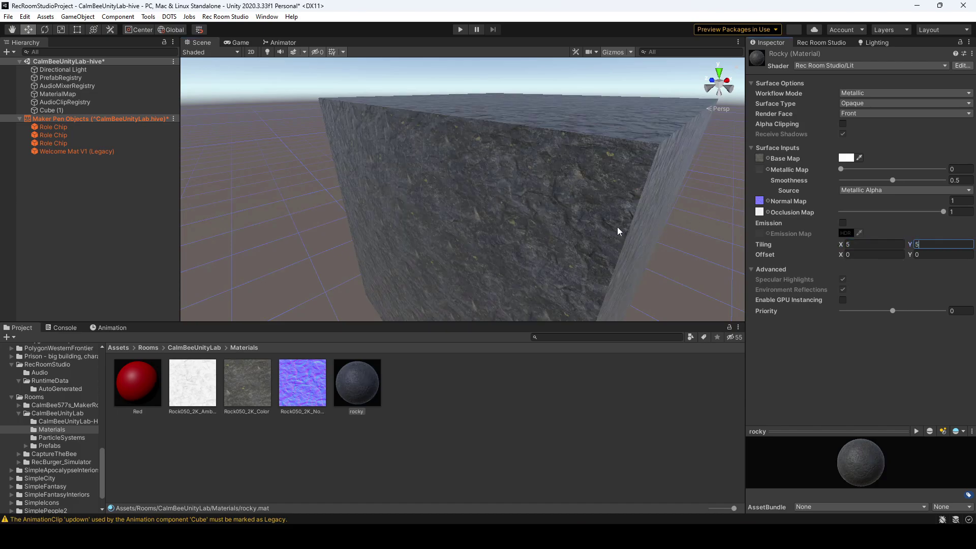
right_drag(581, 232, 630, 249)
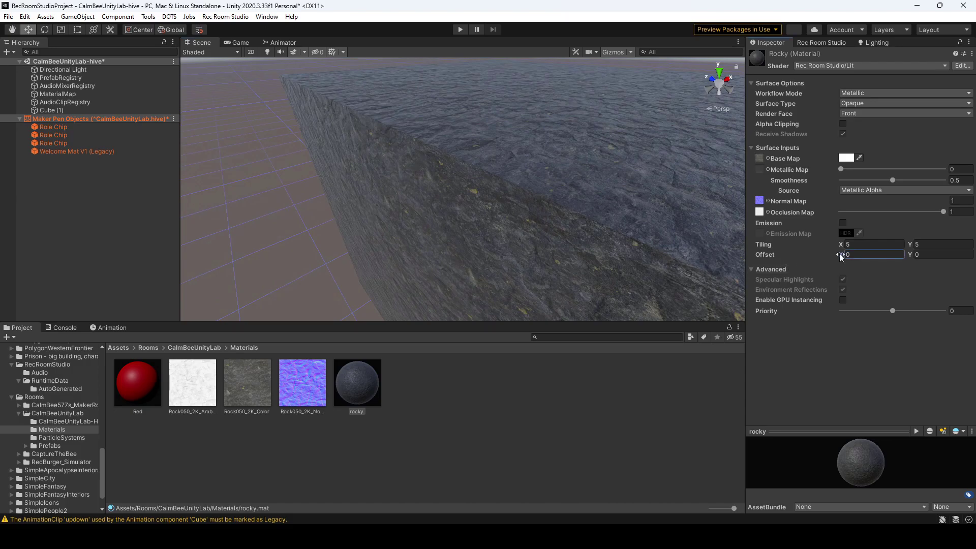
mouse_move(839, 253)
mouse_down()
mouse_move(867, 252)
mouse_move(858, 254)
mouse_up()
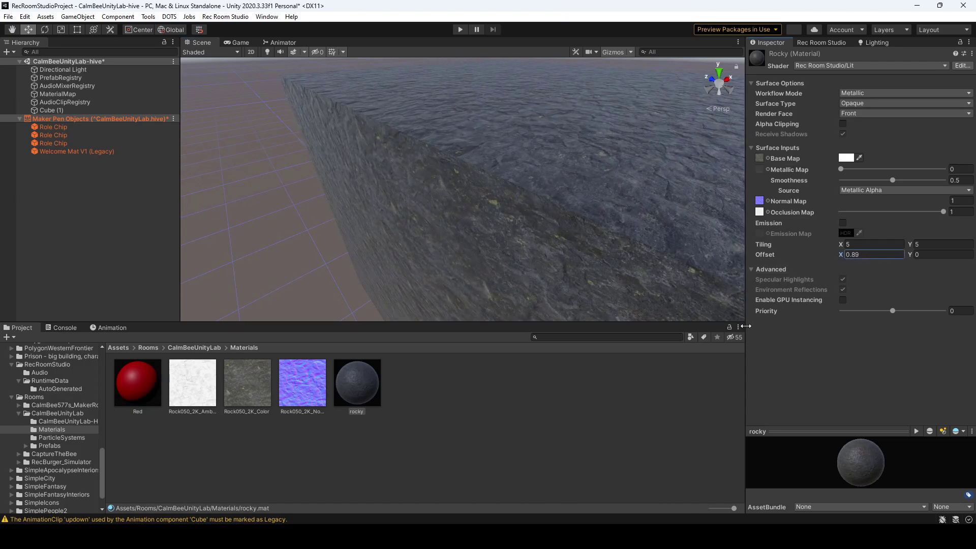
drag(699, 288, 632, 195)
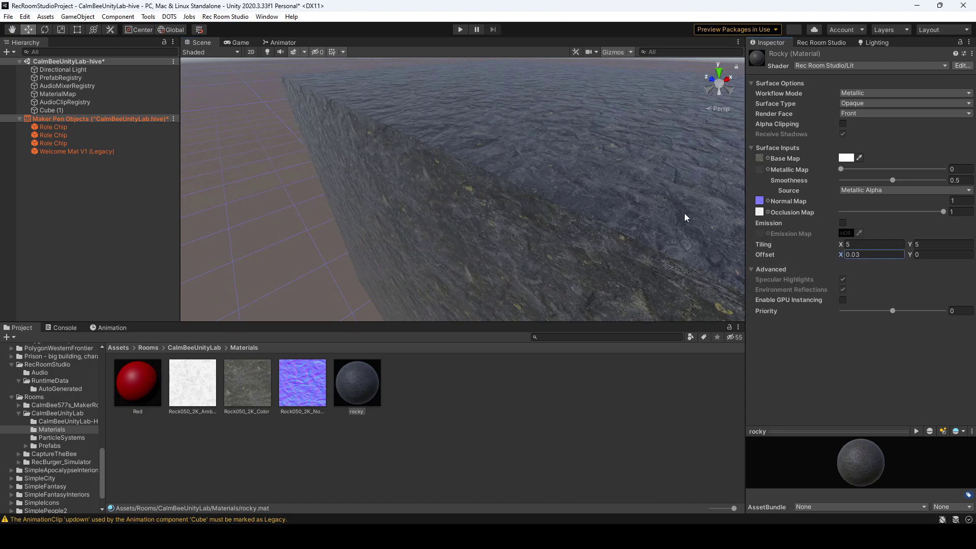
right_drag(683, 213, 521, 210)
scroll(636, 285, up, 3)
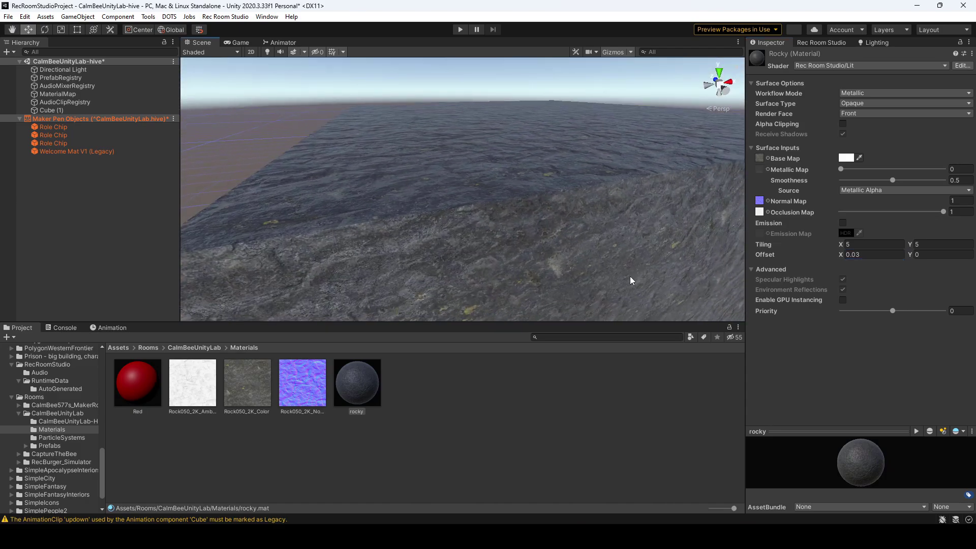
mouse_move(447, 279)
middle_down()
mouse_move(471, 273)
mouse_move(475, 251)
mouse_move(452, 257)
mouse_move(444, 279)
middle_up()
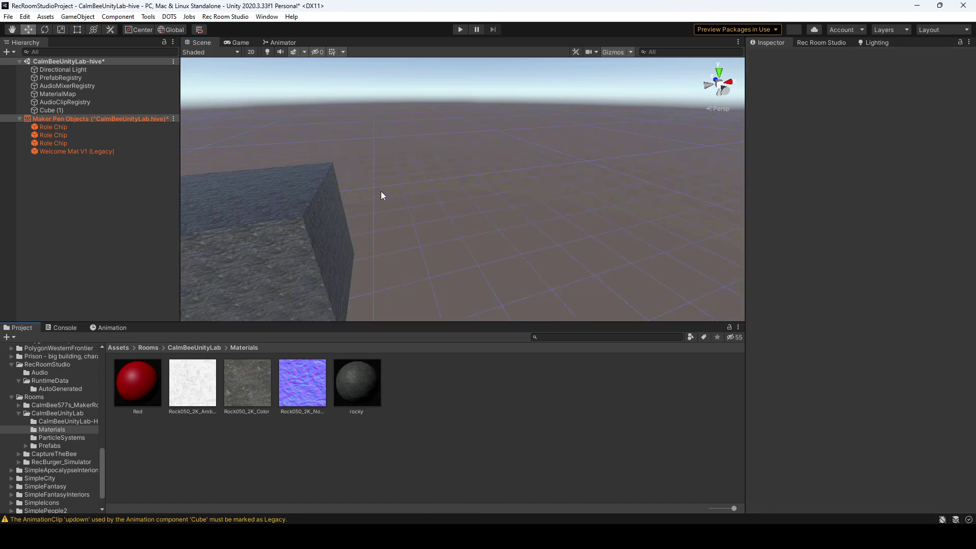
Add a new cube to the scene
right_click(148, 224)
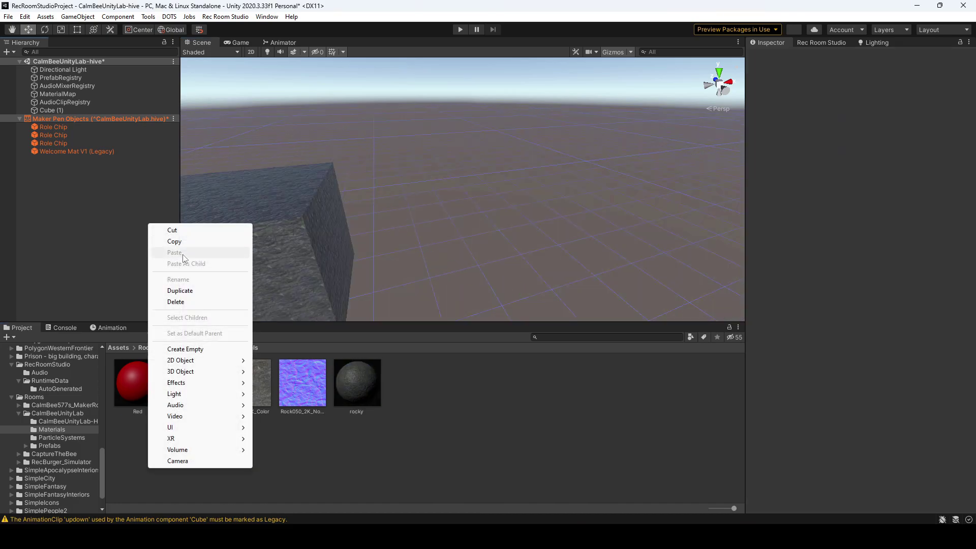
mouse_move(203, 371)
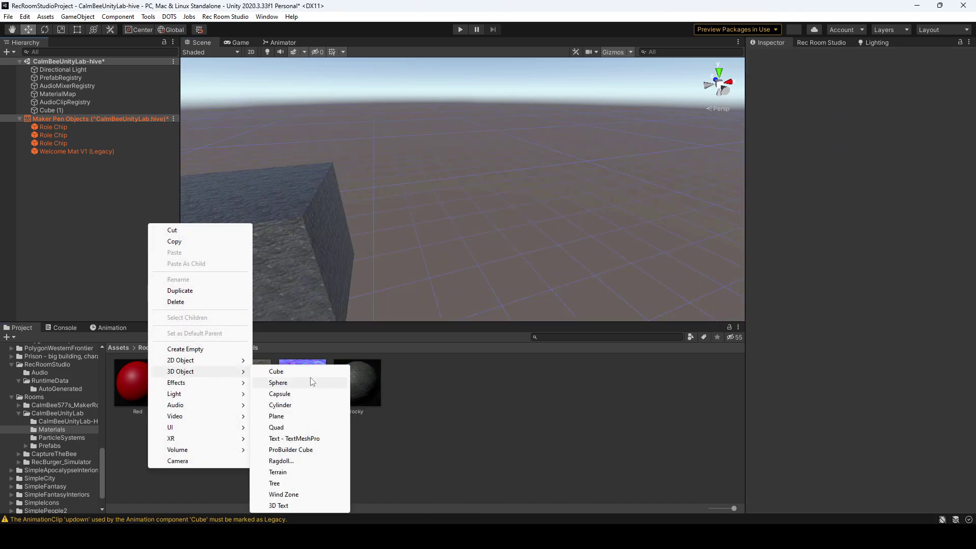
click(277, 371)
scroll(477, 270, down, 5)
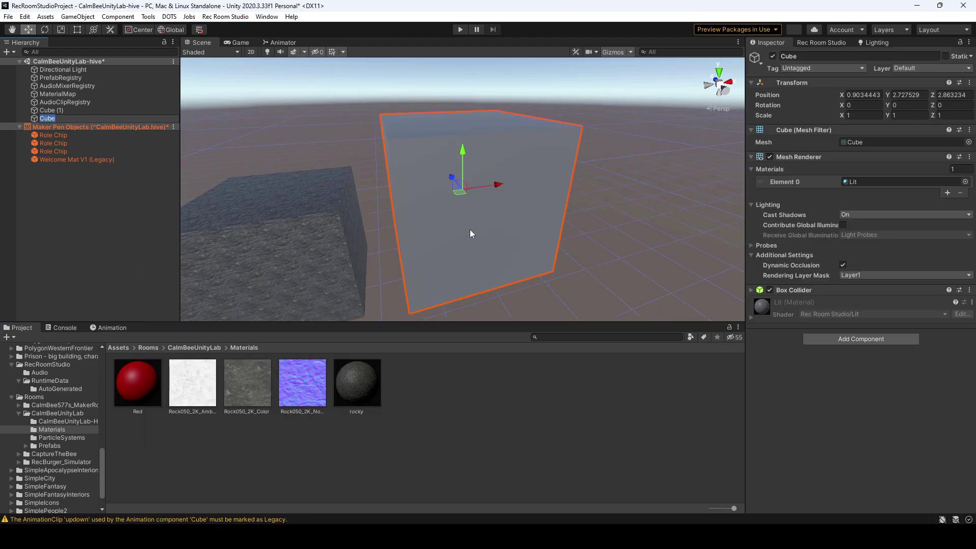
Create a material named BlueTransparent and apply it to the new cube
right_click(271, 484)
mouse_move(348, 151)
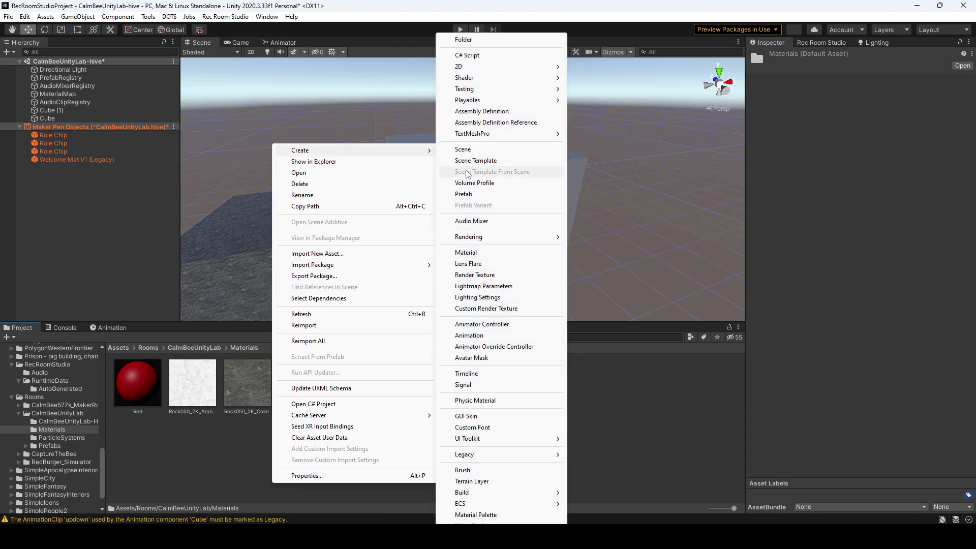
click(472, 253)
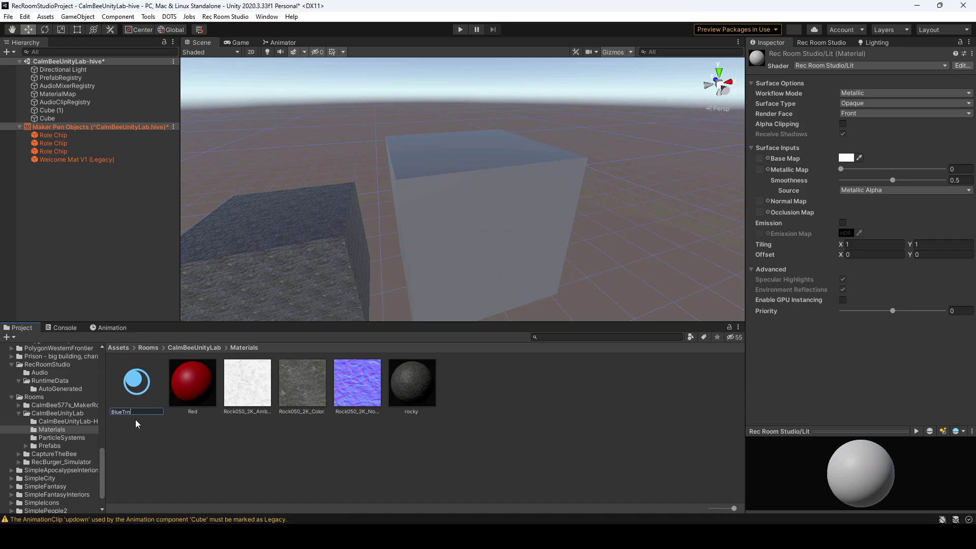
text(BlueTransparent)
key(Return)
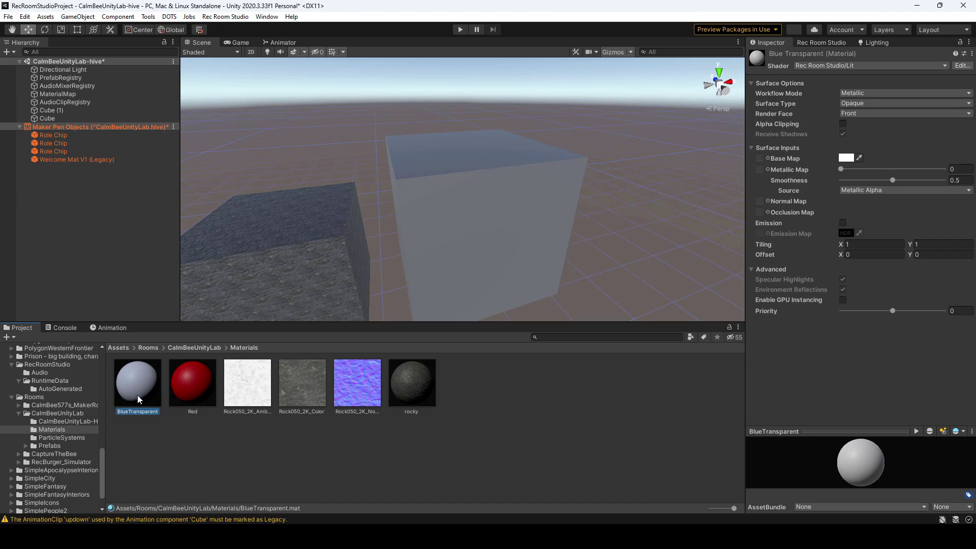
drag(137, 394, 473, 219)
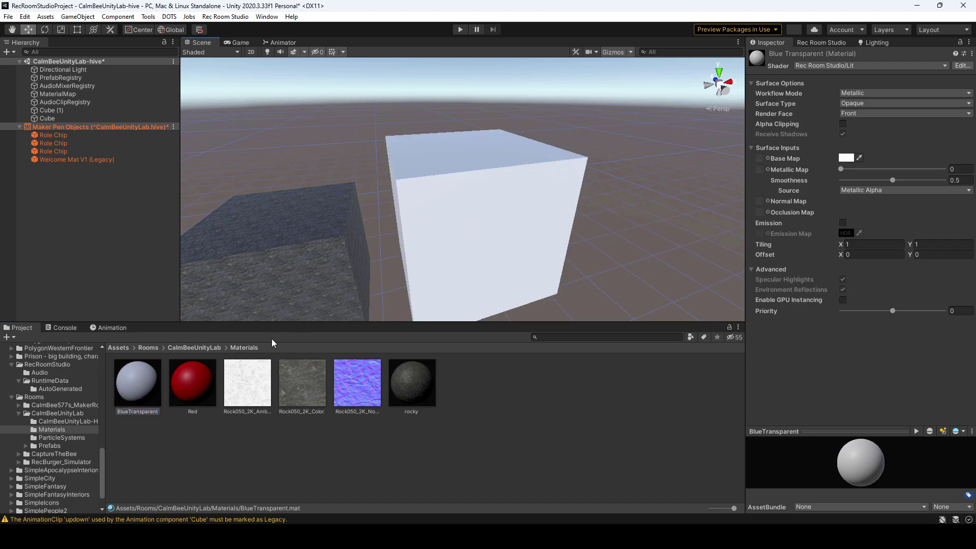
Set the BlueTransparent base colour to blue
click(846, 158)
drag(871, 254, 871, 269)
click(923, 222)
click(960, 148)
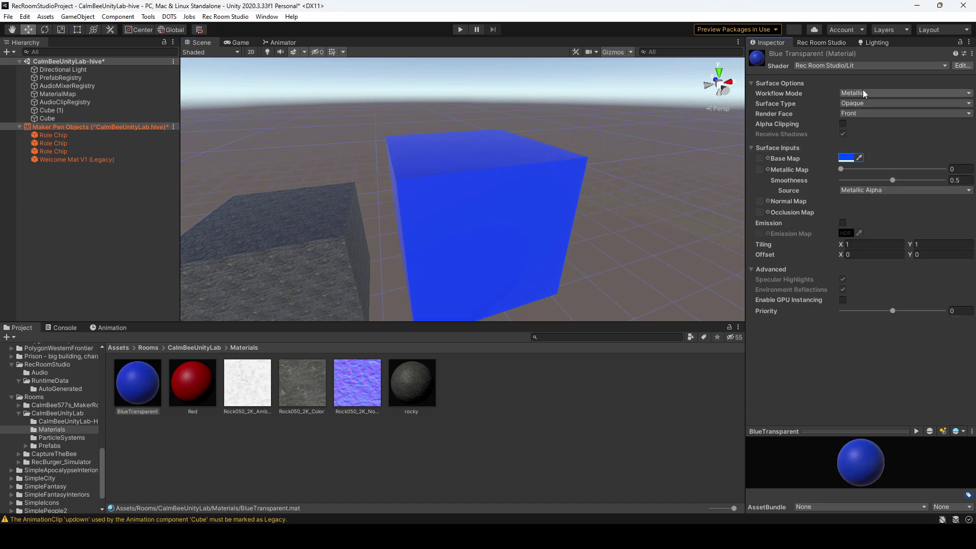
Change BlueTransparent's surface type from Opaque to Transparent
click(855, 103)
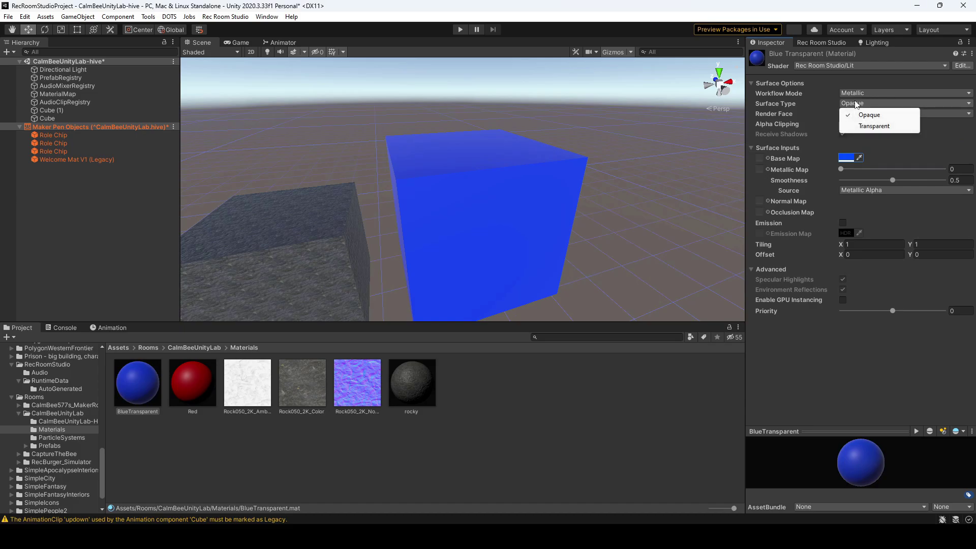
click(858, 128)
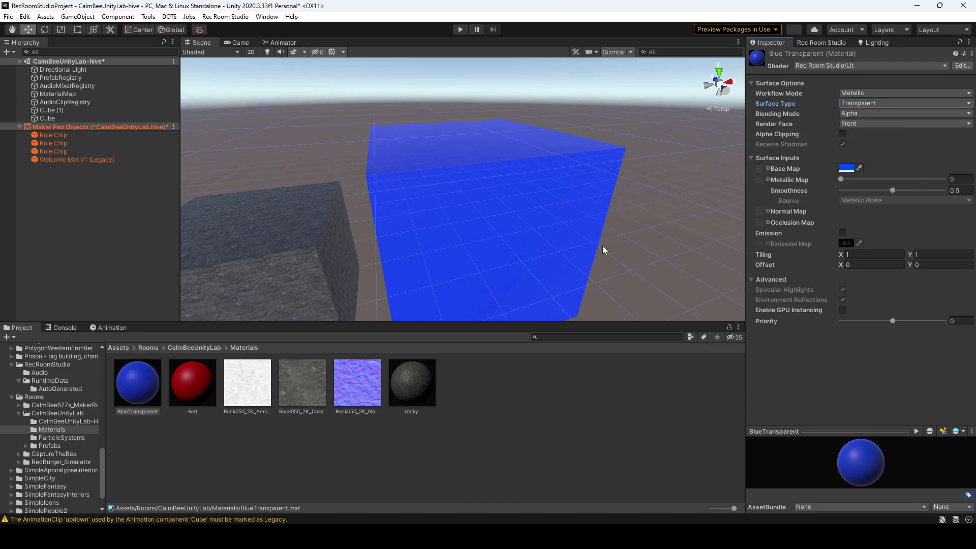
right_drag(602, 246, 779, 199)
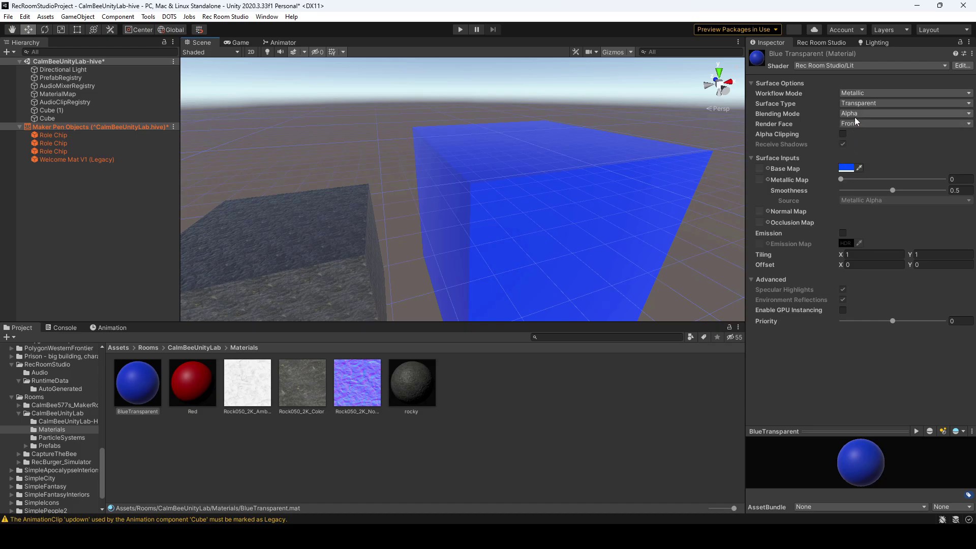
Lower the BlueTransparent colour's alpha to 105 and inspect the see-through cube
click(852, 169)
drag(930, 368, 895, 356)
right_drag(627, 265, 588, 226)
drag(588, 226, 643, 217)
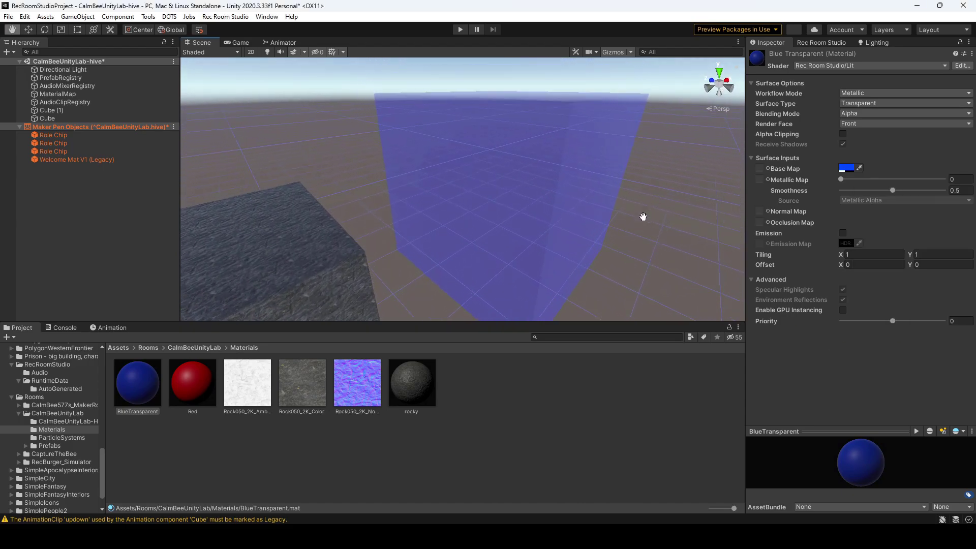
middle_drag(642, 216, 629, 246)
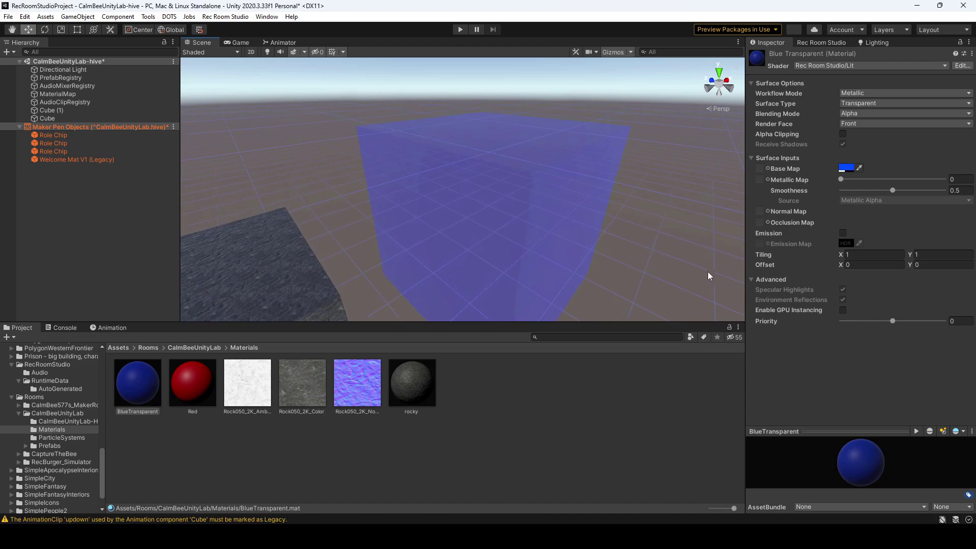
middle_drag(708, 271, 629, 293)
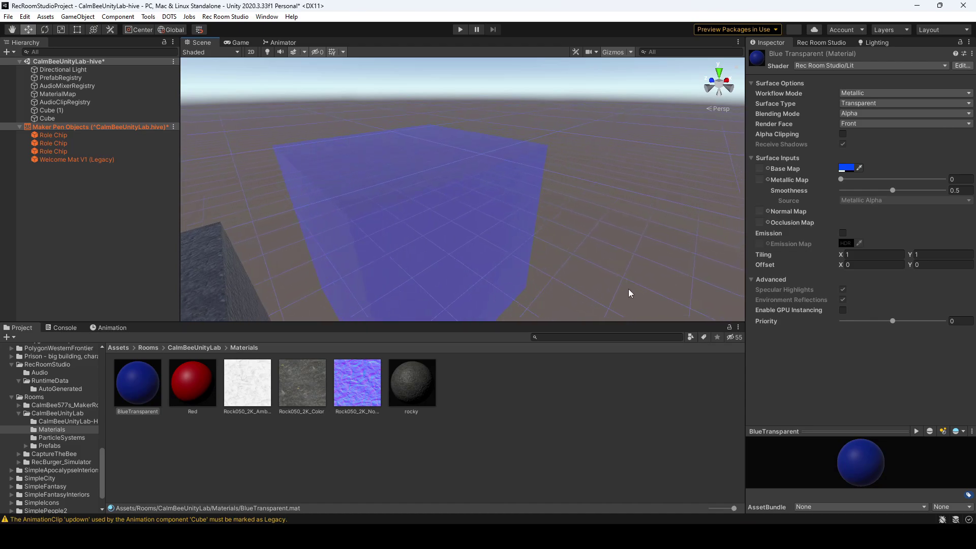
right_drag(628, 294, 699, 216)
right_drag(578, 224, 483, 270)
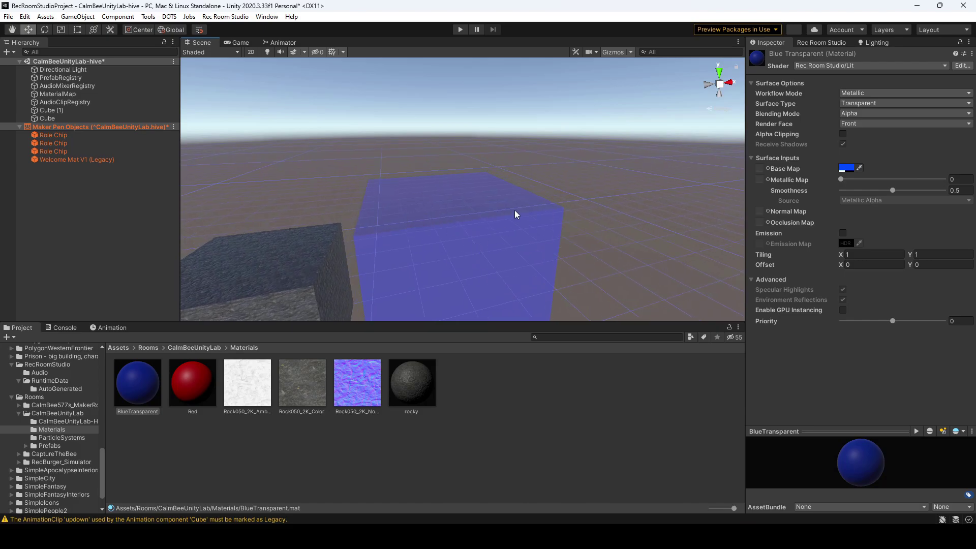
middle_drag(534, 285, 367, 258)
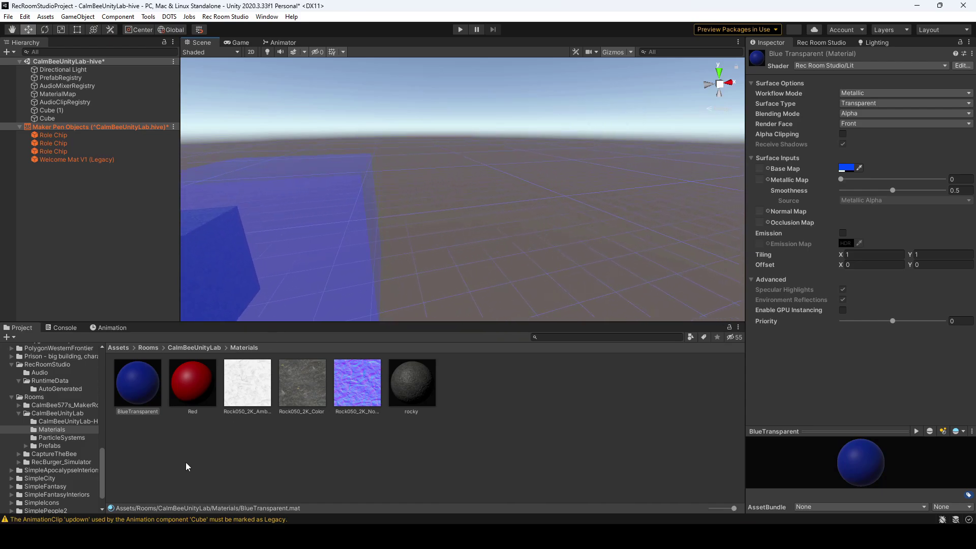
Add Cube (2) and move it right and slightly lower, beside the blue cube
right_click(81, 212)
mouse_move(148, 364)
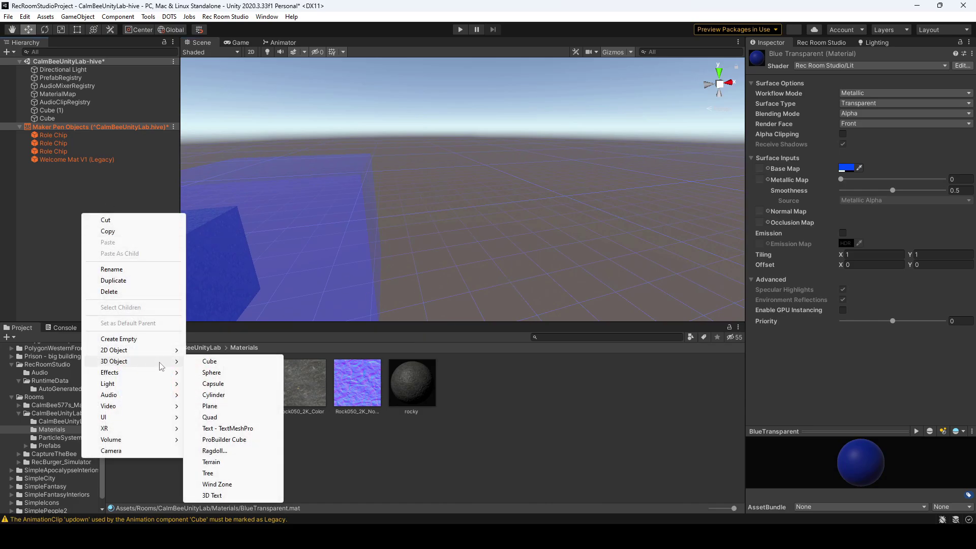
click(226, 366)
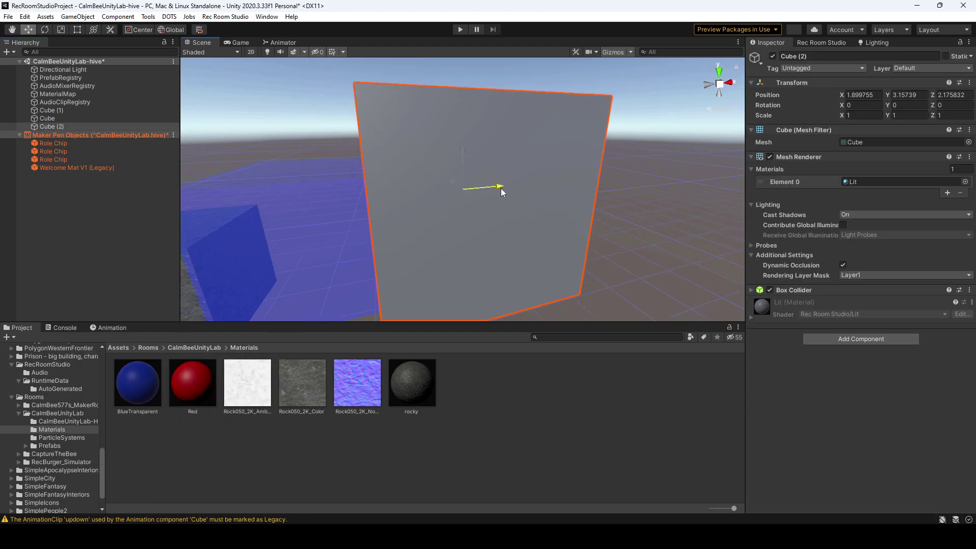
drag(501, 188, 582, 174)
drag(558, 142, 545, 192)
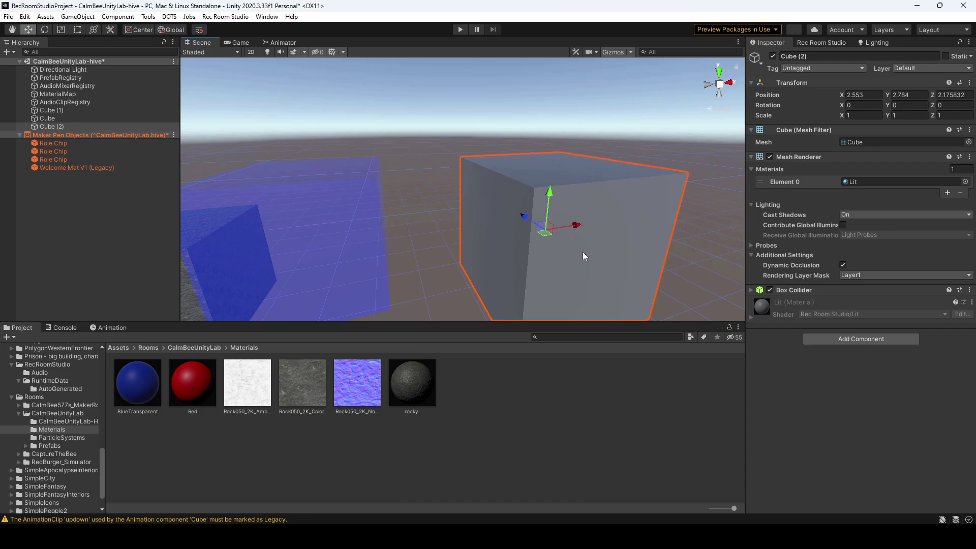
middle_drag(582, 256, 526, 264)
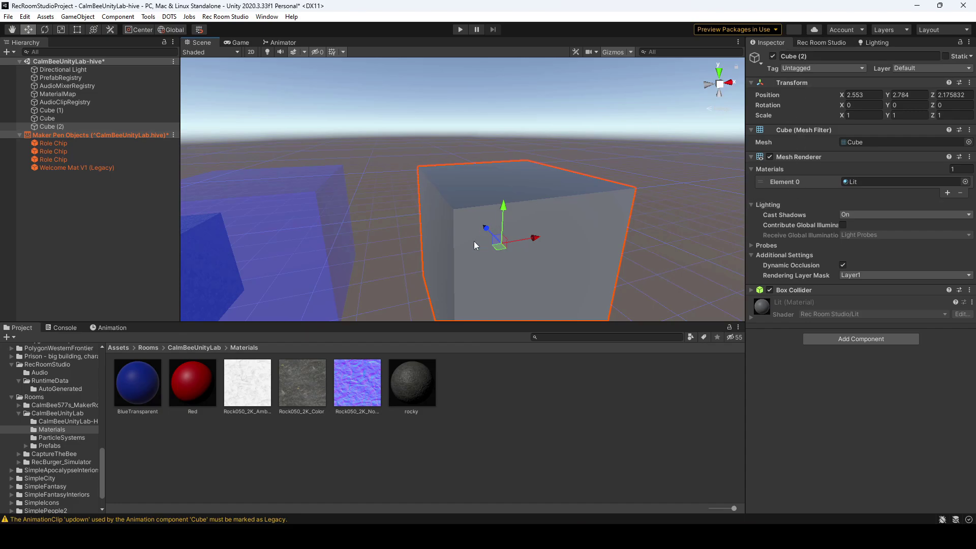
Create a new material named NeonYellow in the Materials folder
right_click(404, 478)
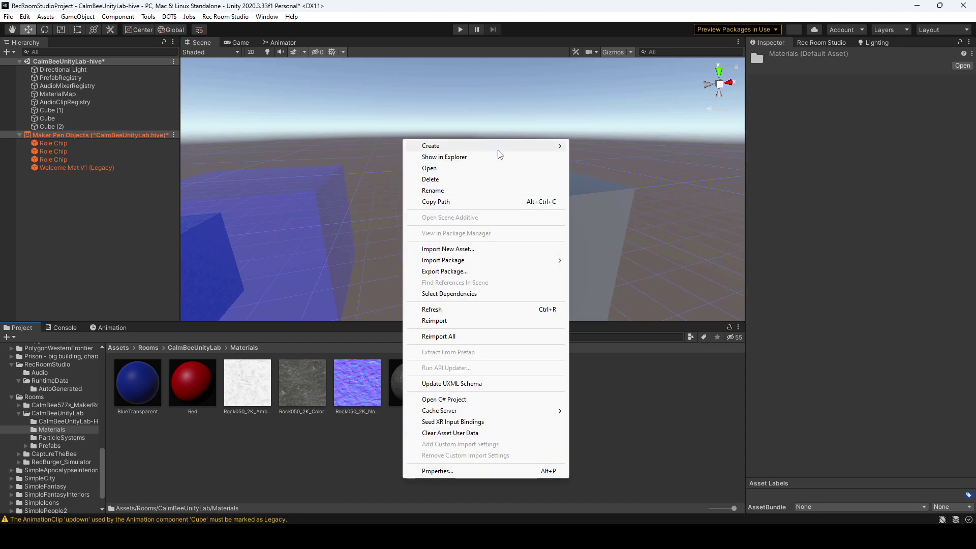
mouse_move(536, 153)
click(599, 252)
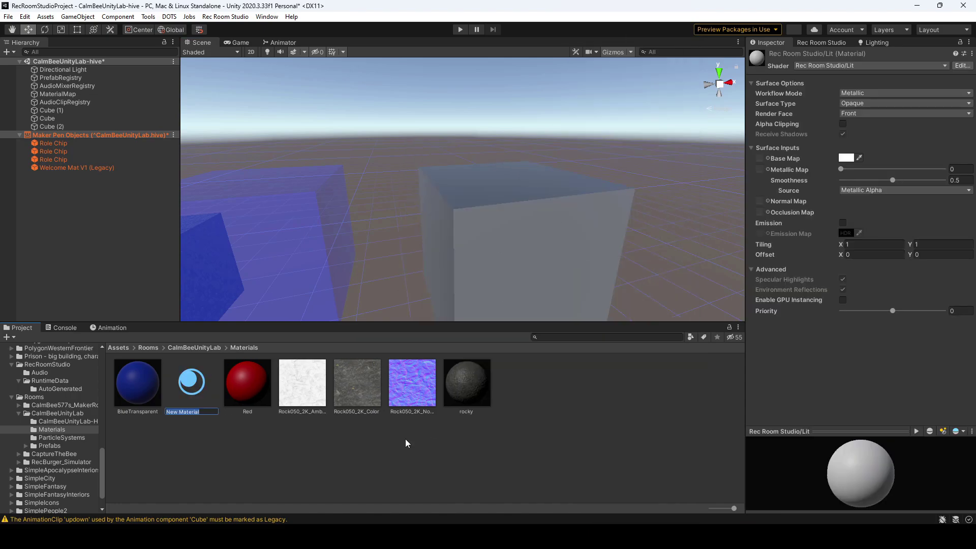
text(NeonYellow)
key(Return)
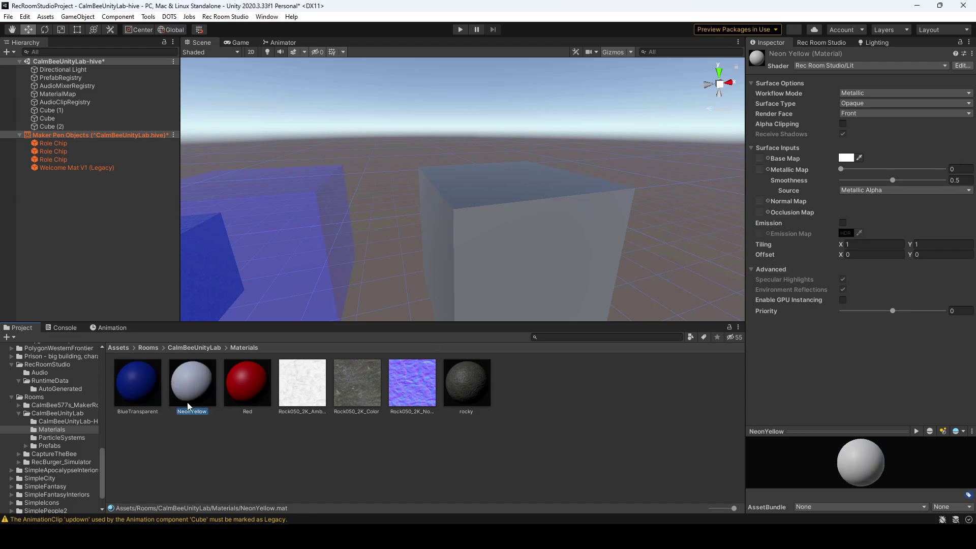
Apply the NeonYellow material to Cube (2) and set its Base Map colour to yellow
drag(188, 407, 518, 233)
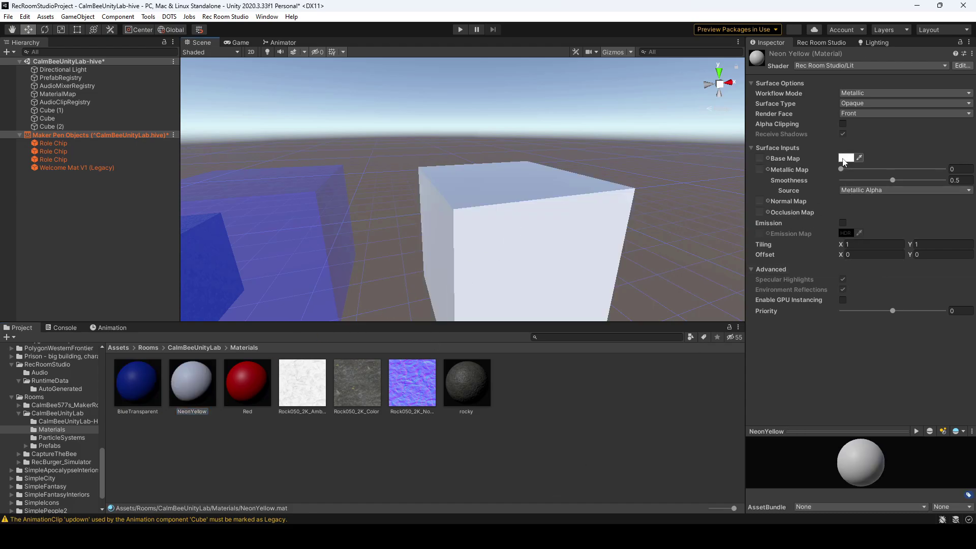
click(846, 158)
click(927, 196)
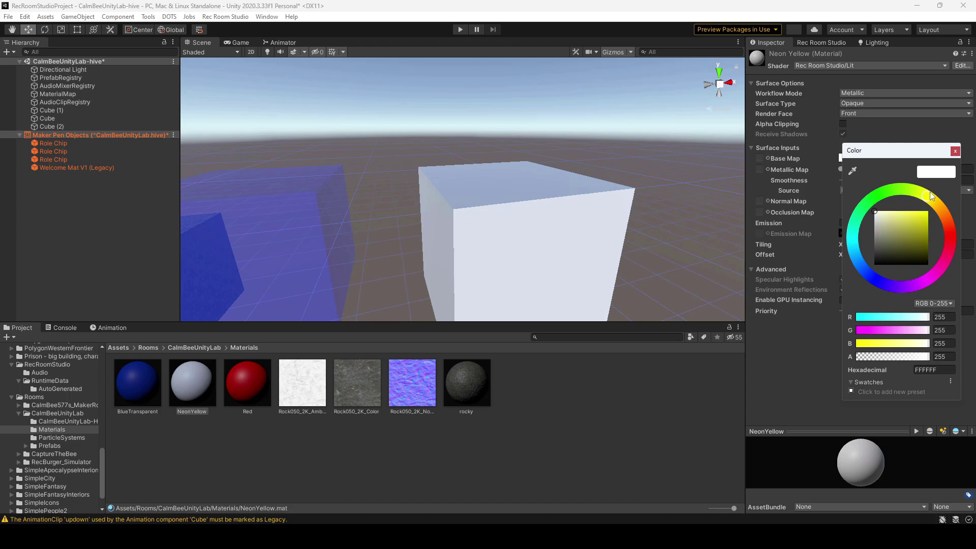
click(925, 220)
click(955, 151)
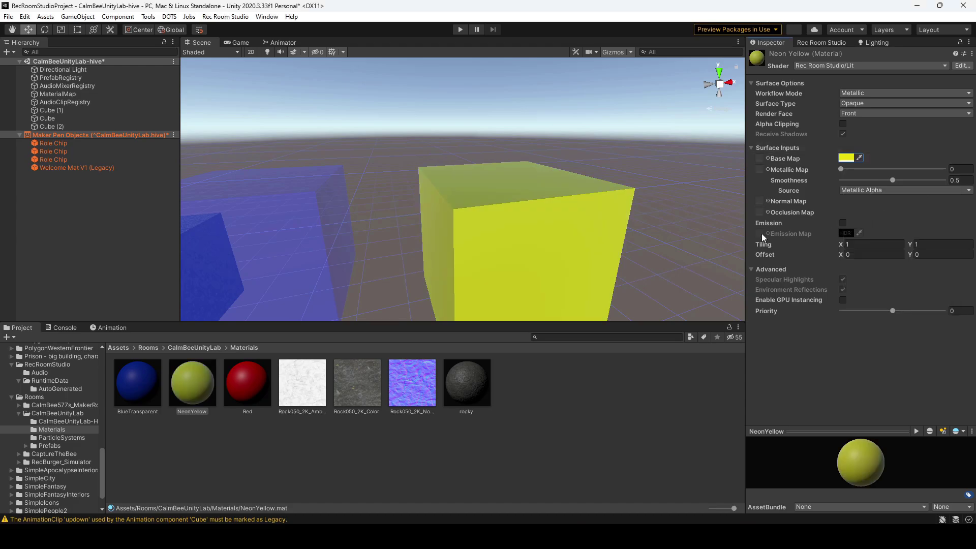
Enable Emission on NeonYellow with a bright, slightly darkened yellow HDR emission colour
click(842, 223)
click(780, 234)
click(844, 231)
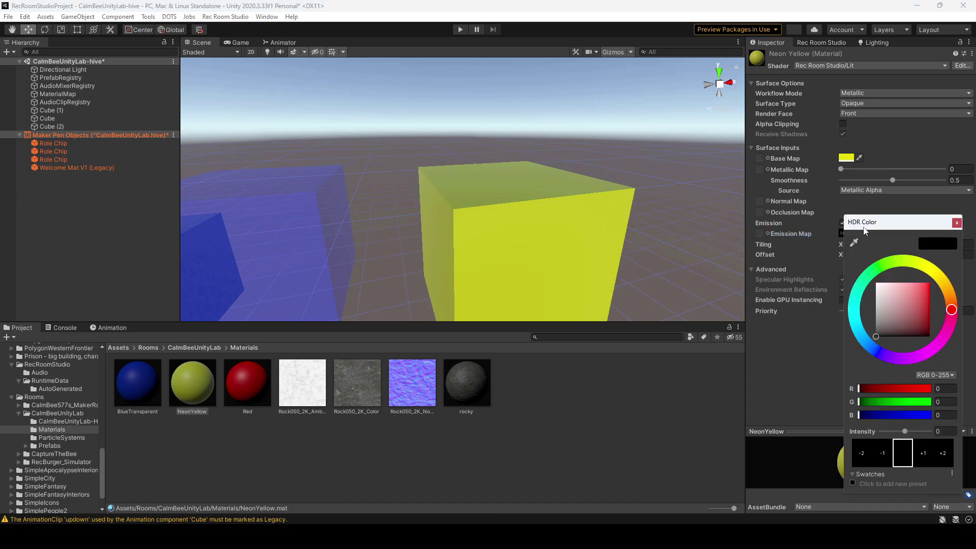
click(925, 272)
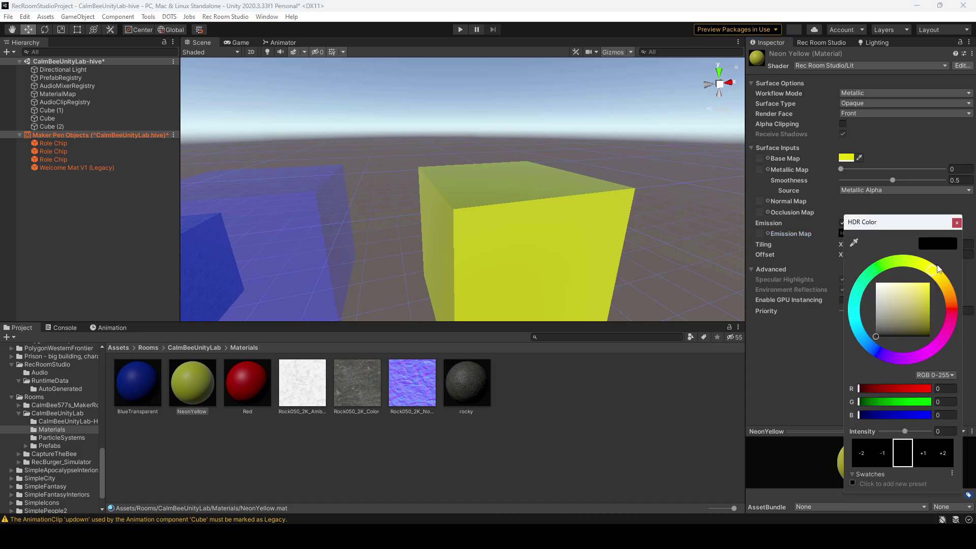
click(928, 284)
drag(928, 284, 924, 291)
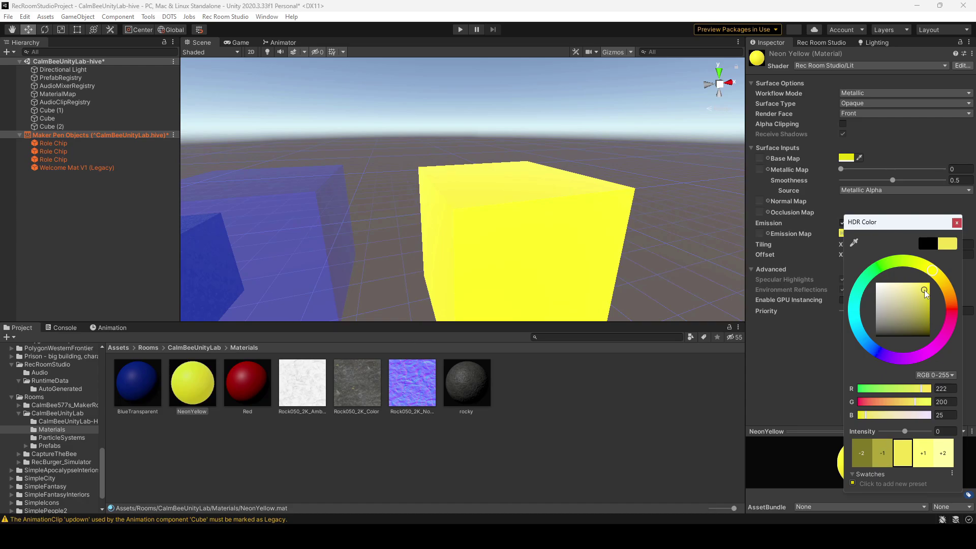
drag(924, 292, 919, 292)
Reframe the view, select the glowing yellow cube and show NeonYellow's material settings
middle_drag(653, 240, 544, 244)
scroll(501, 259, up, 2)
scroll(494, 274, down, 3)
scroll(495, 274, up, 3)
click(495, 274)
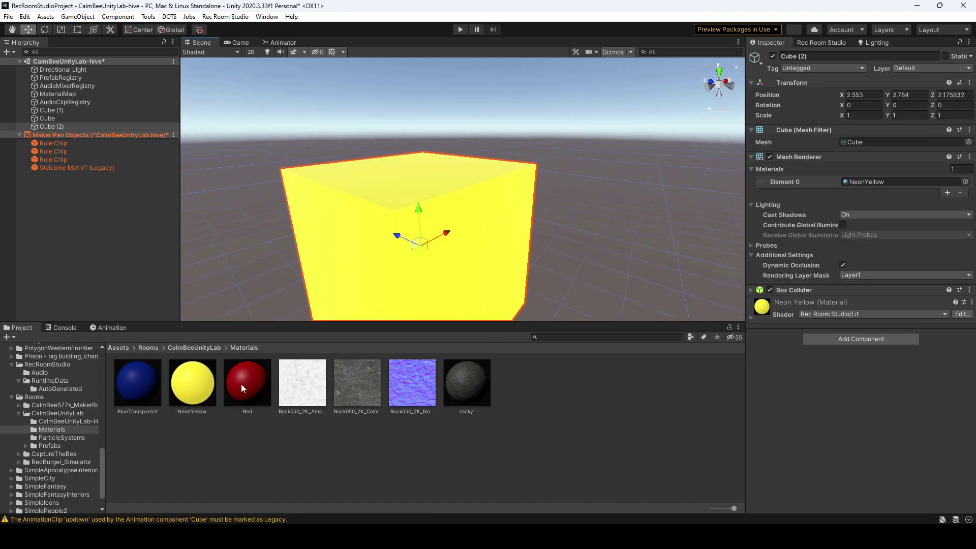
click(209, 390)
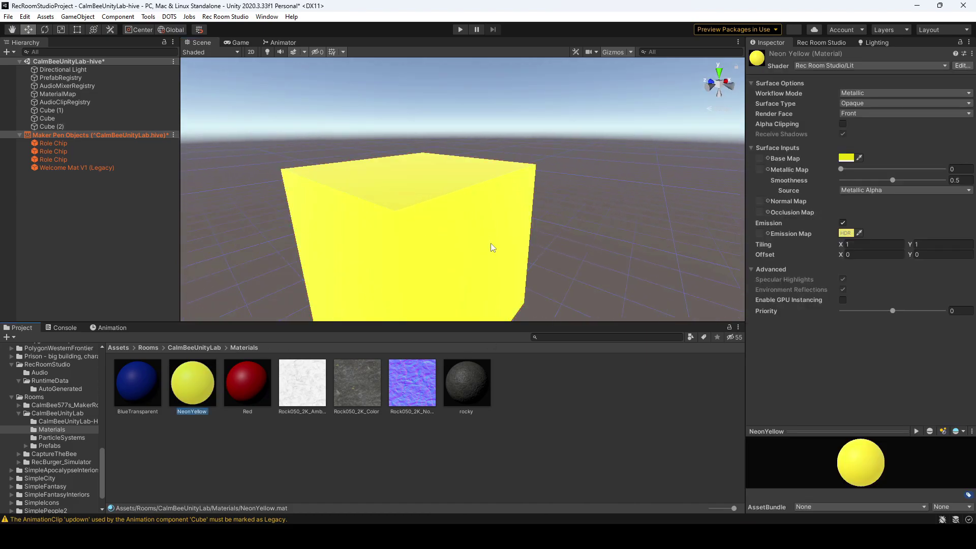
Switch off the Directional Light's Light component
click(58, 71)
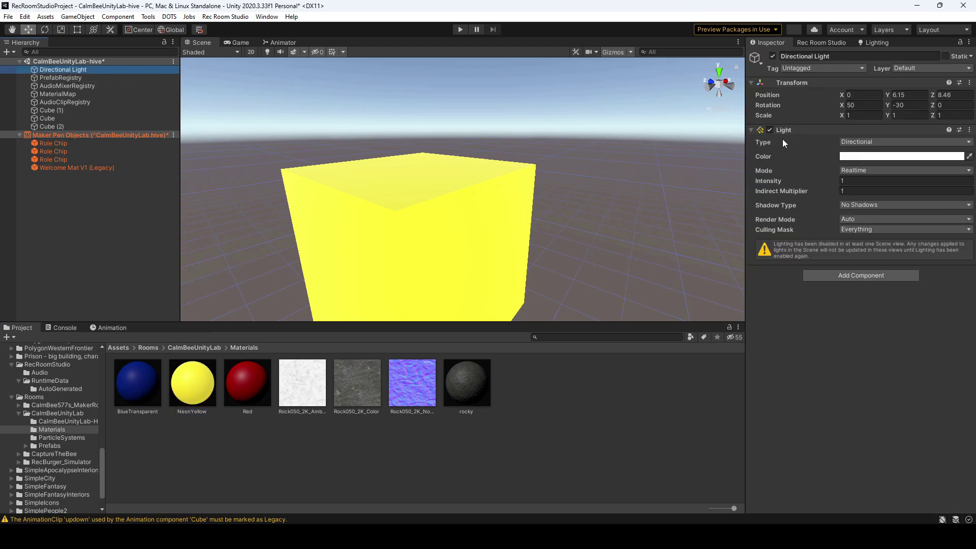
click(770, 129)
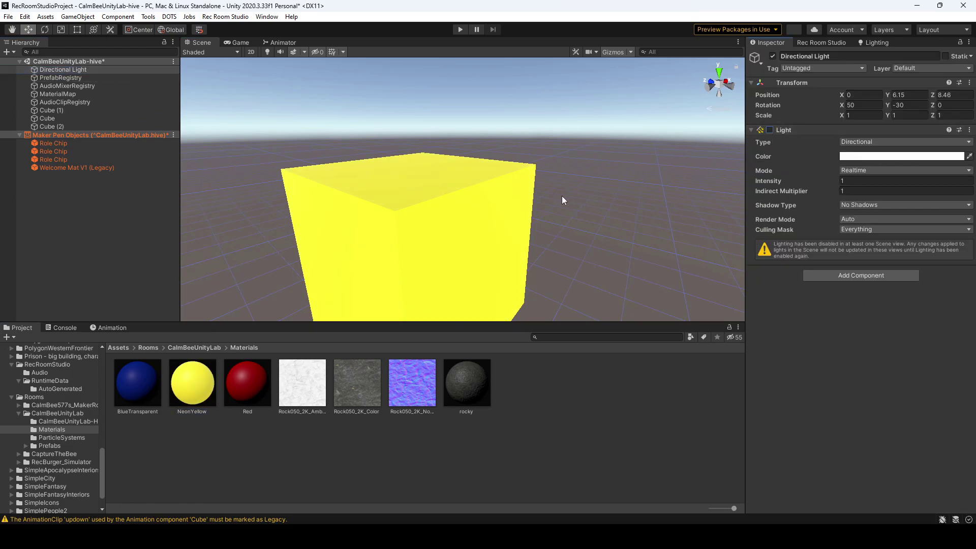
middle_drag(560, 198, 542, 239)
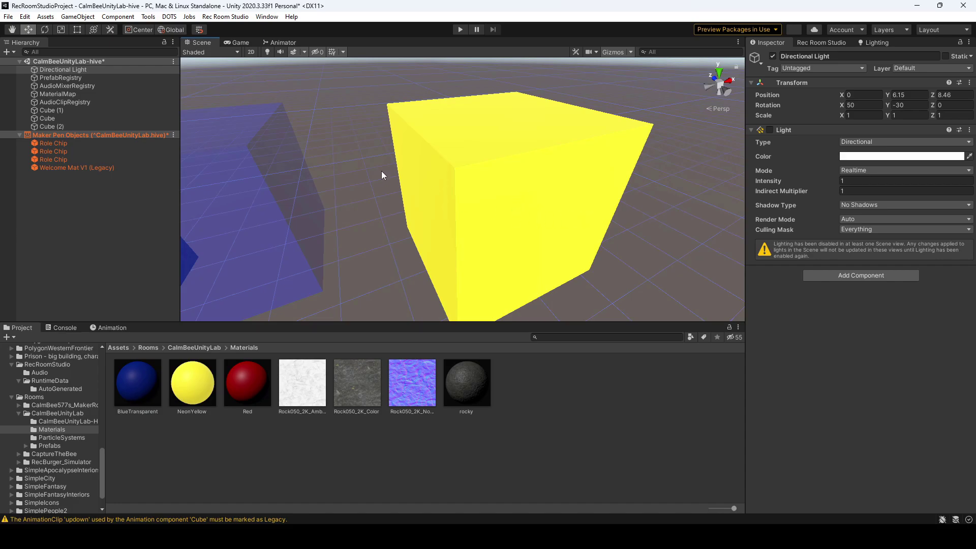
Add a new 3D Object > Cube, Cube (3), from the Hierarchy context menu
right_click(177, 203)
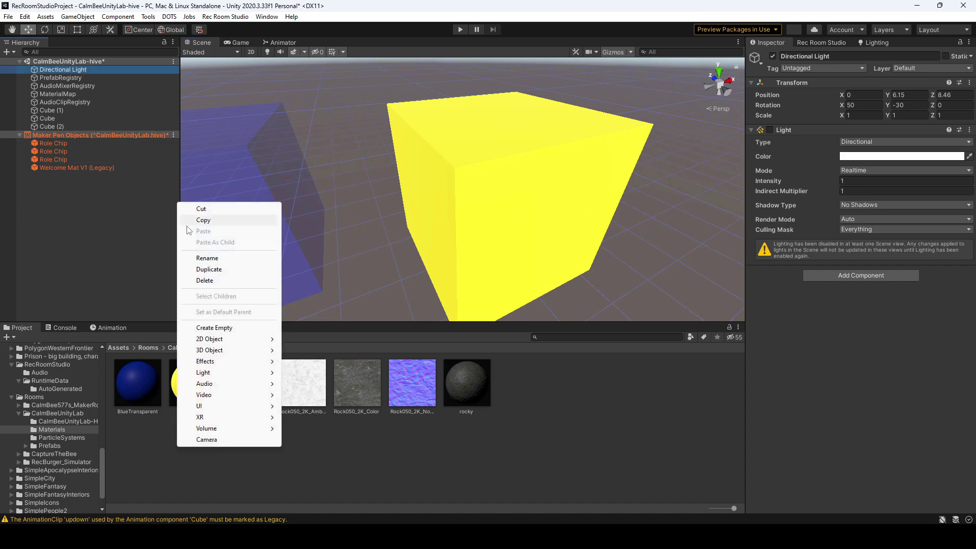
mouse_move(254, 349)
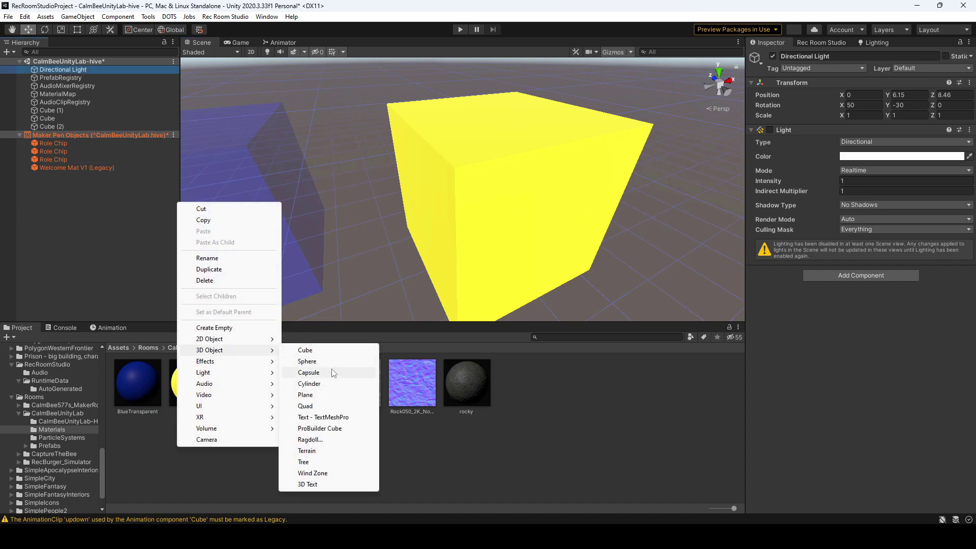
click(327, 350)
scroll(507, 213, up, 2)
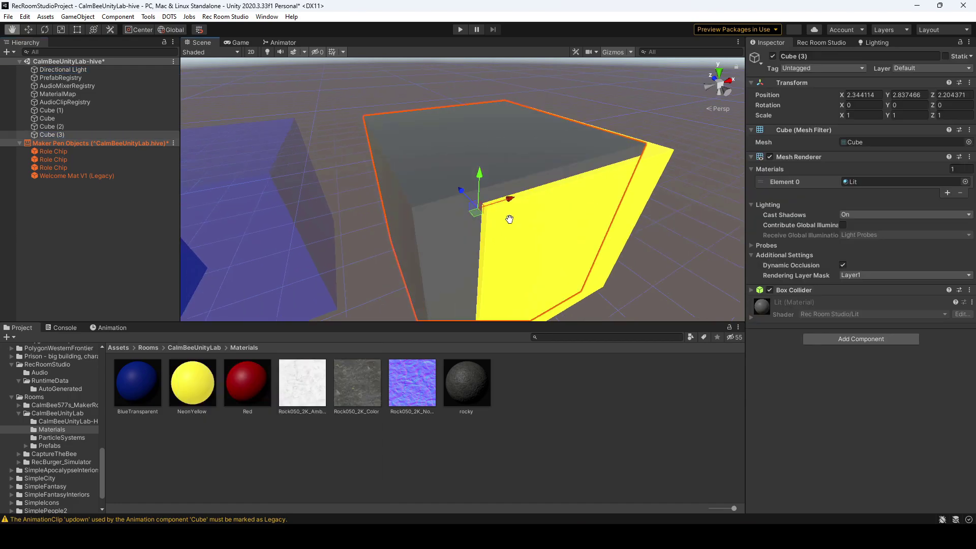
scroll(473, 203, down, 4)
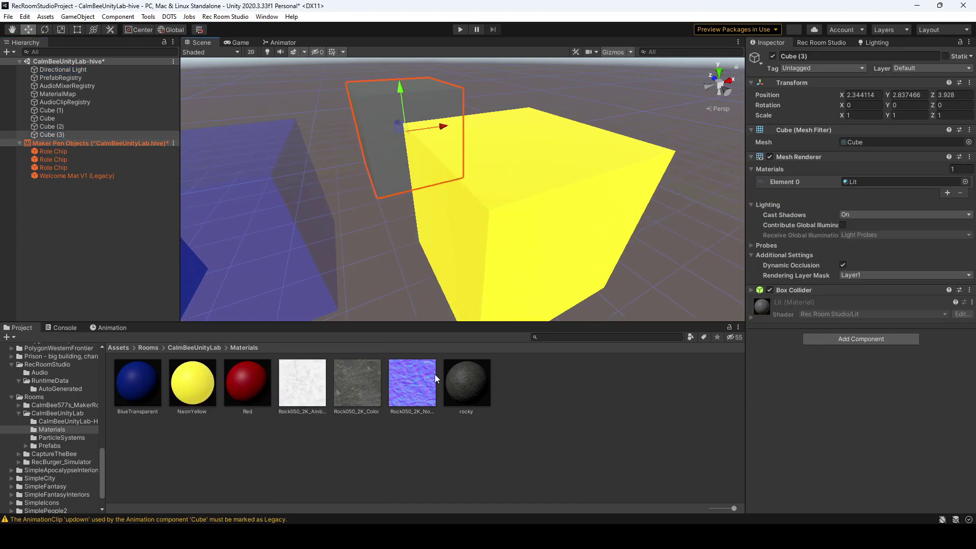
Create a material named 'black' in Materials with a pure black (000000) base colour
right_click(416, 454)
mouse_move(487, 117)
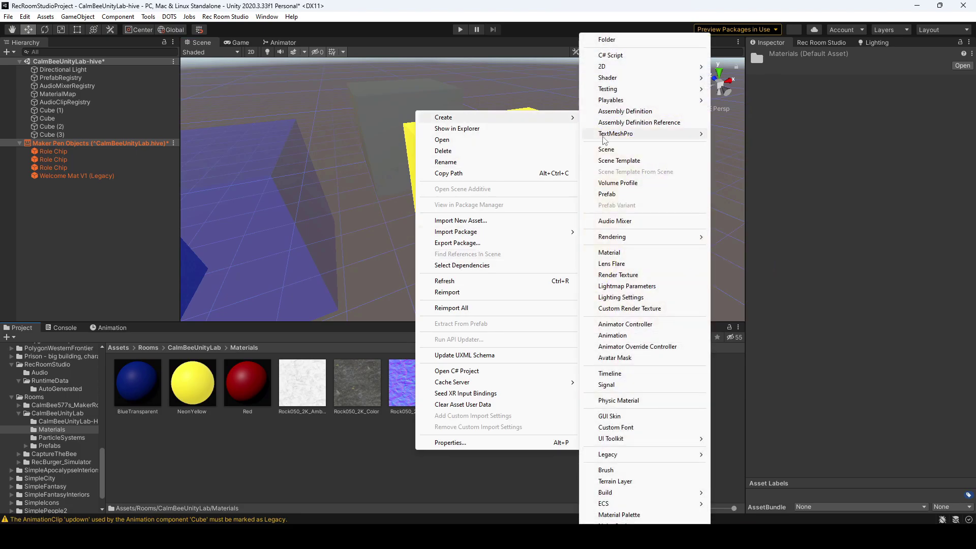
click(630, 253)
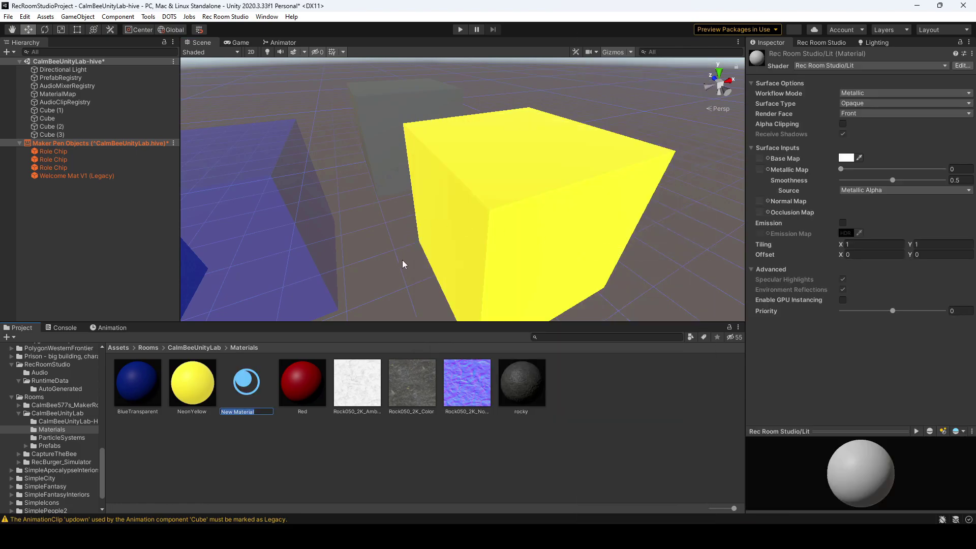
text(black)
key(Return)
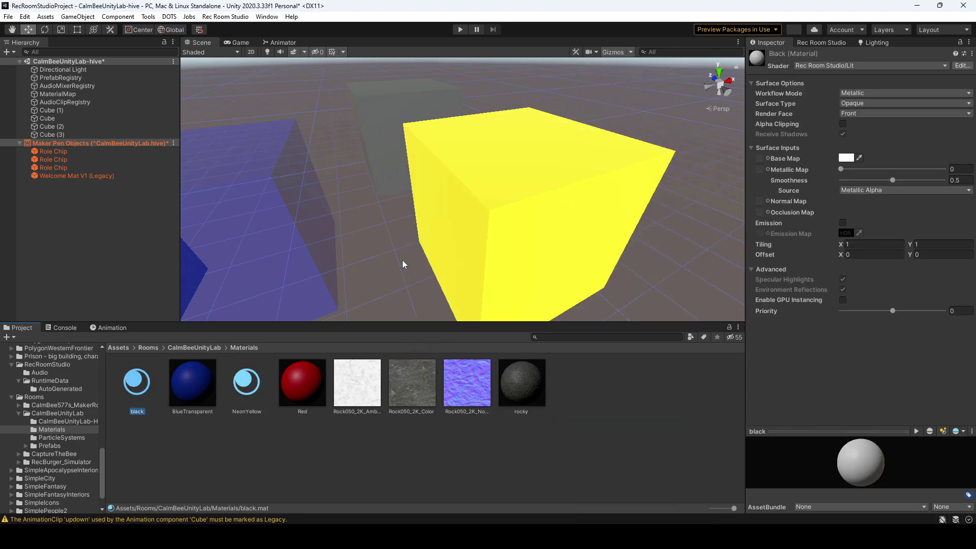
click(846, 157)
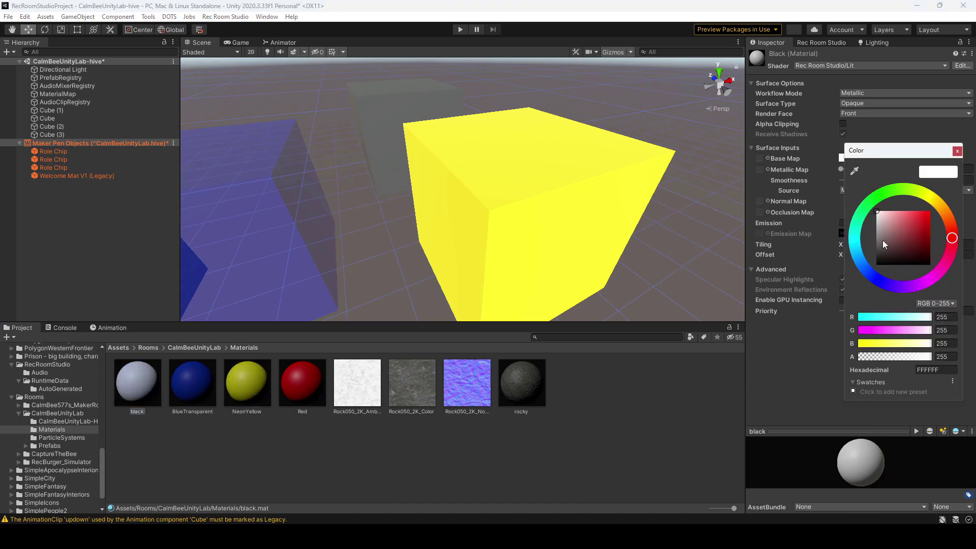
click(888, 265)
drag(889, 267, 926, 267)
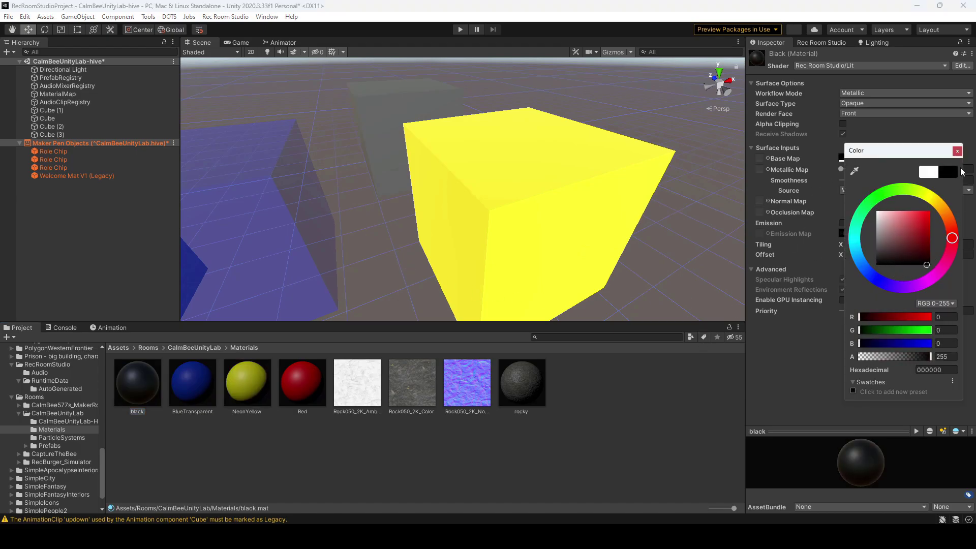
click(957, 151)
Apply the black material to Cube (3) and scale it wide along X and tall along Y
drag(137, 381, 385, 121)
middle_drag(413, 145, 451, 191)
click(455, 184)
key(e)
key(r)
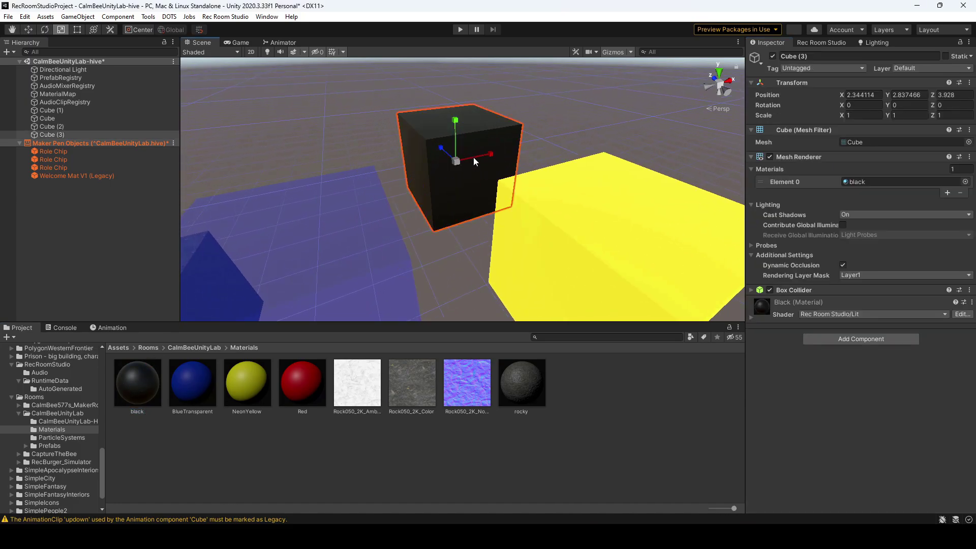
drag(490, 155, 624, 111)
middle_drag(540, 170, 464, 132)
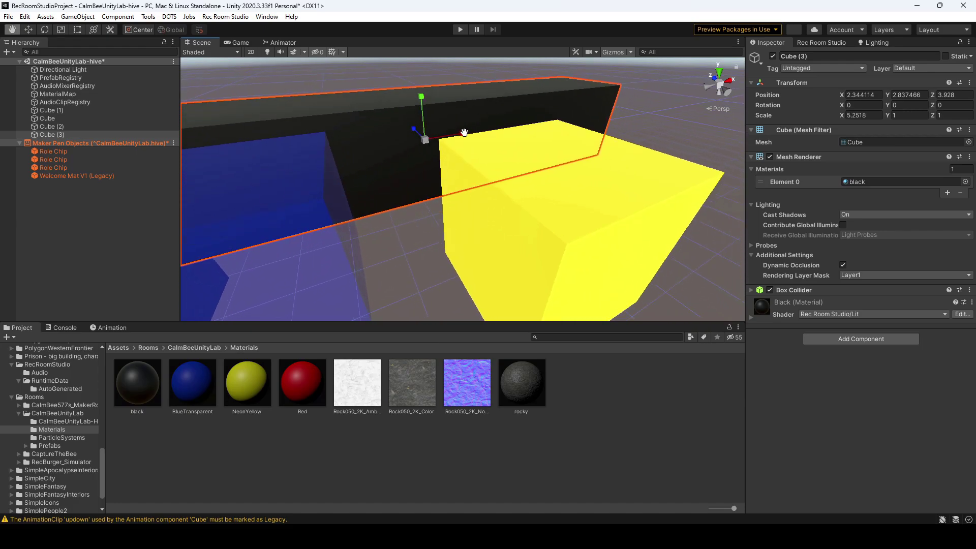
drag(425, 97, 409, 24)
Move the yellow Cube (2) farther back along Z to 2.862
click(599, 257)
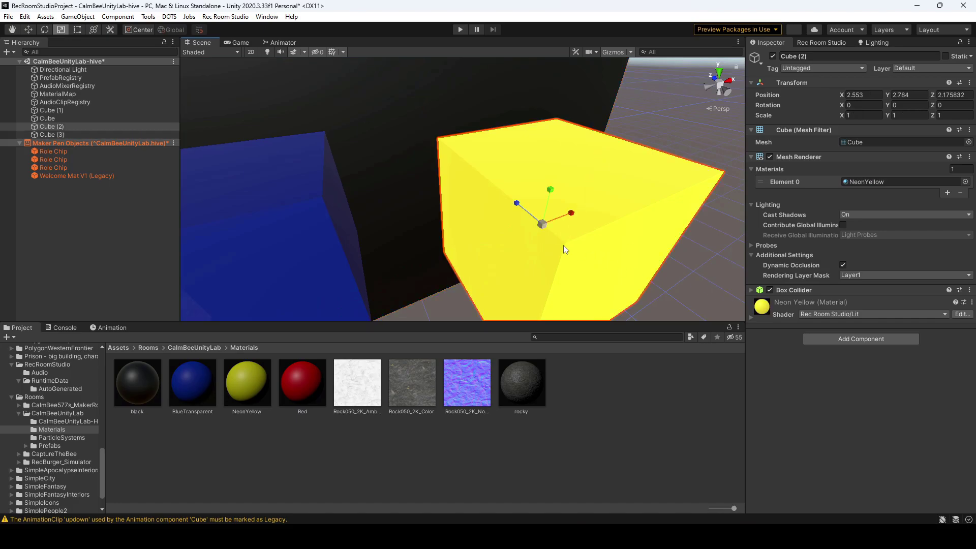
key(w)
drag(517, 210, 647, 194)
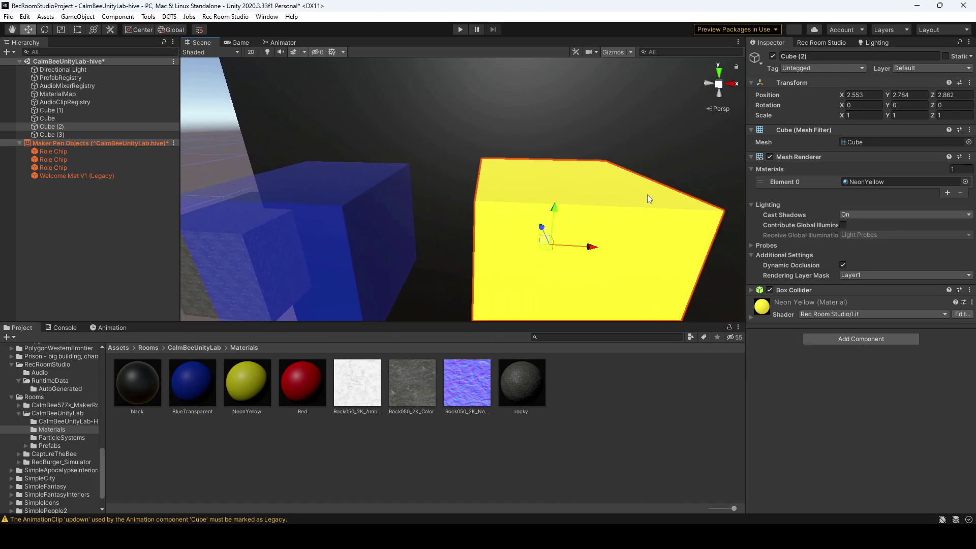
Toggle NeonYellow's Emission off and back on so the cube glows
click(248, 385)
alt+drag(585, 208, 630, 215)
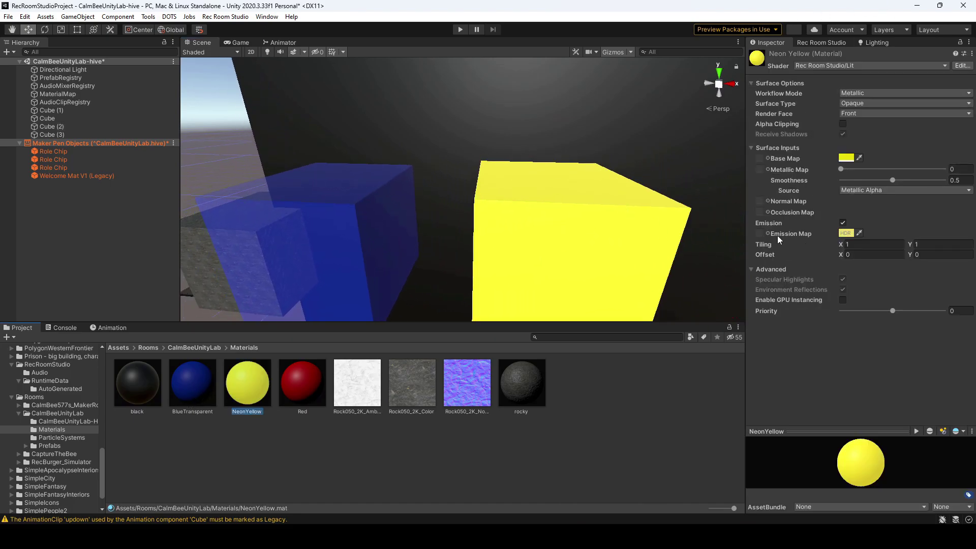
click(842, 223)
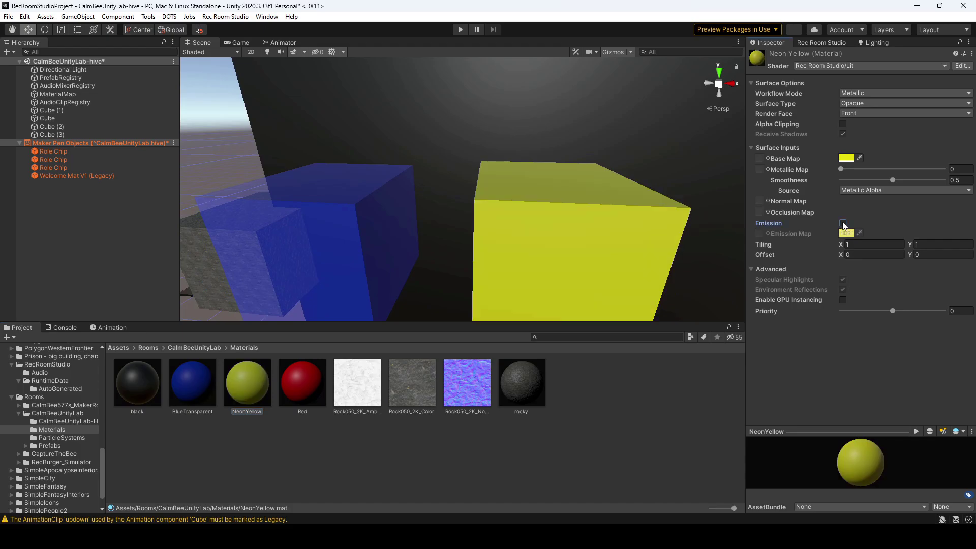
click(842, 224)
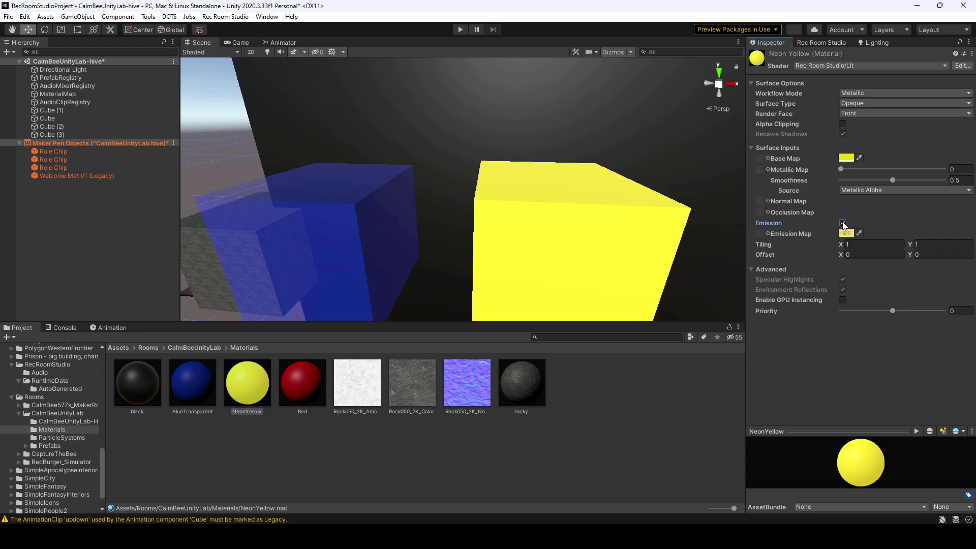
middle_drag(691, 223, 579, 200)
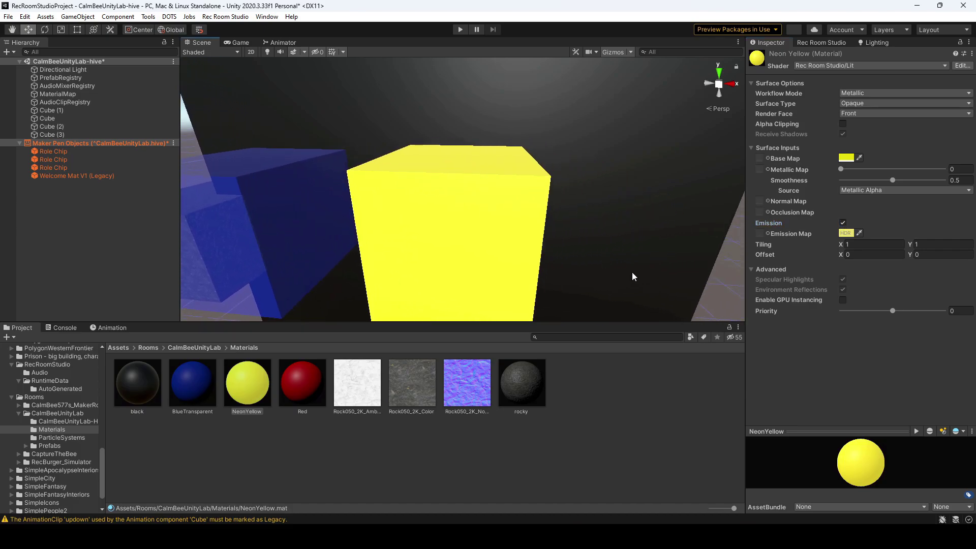
mouse_move(632, 273)
alt+mouse_down()
mouse_move(570, 270)
mouse_move(632, 275)
alt+mouse_up()
middle_drag(632, 275, 519, 257)
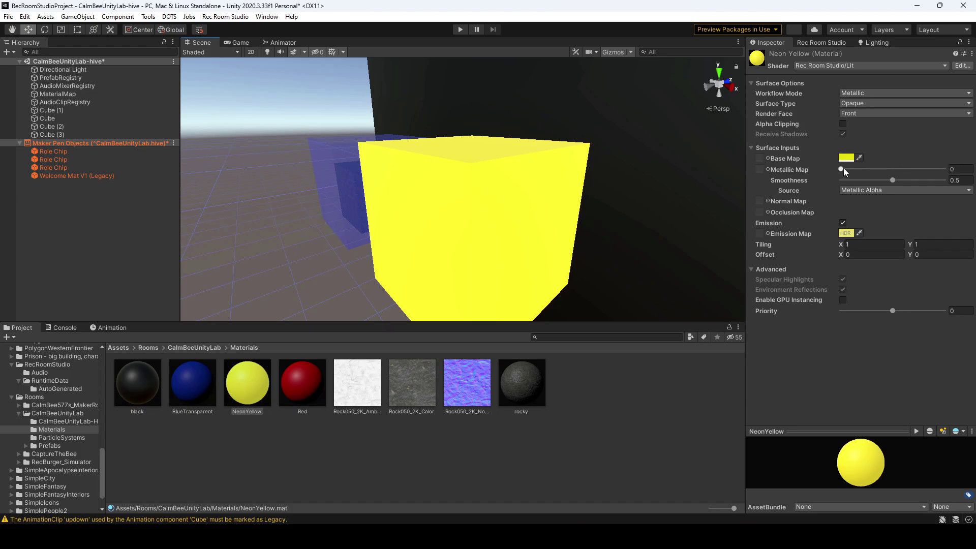
alt+drag(569, 247, 489, 223)
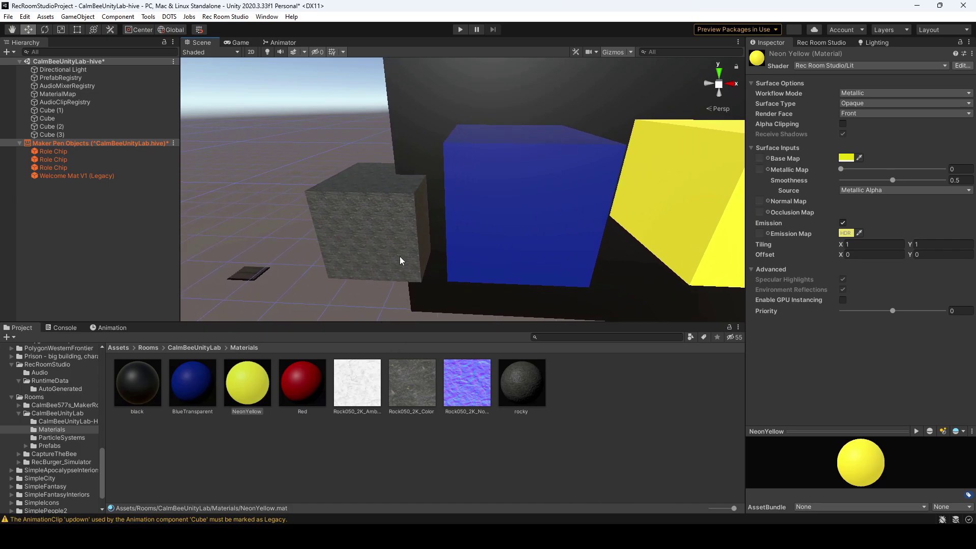
scroll(401, 218, up, 1)
scroll(392, 218, up, 2)
middle_drag(462, 153, 412, 191)
middle_drag(621, 253, 513, 235)
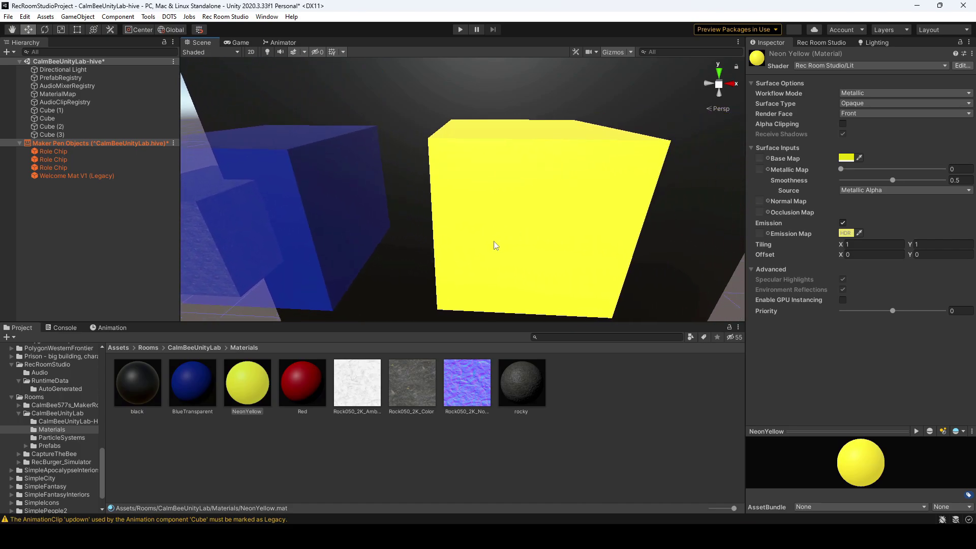